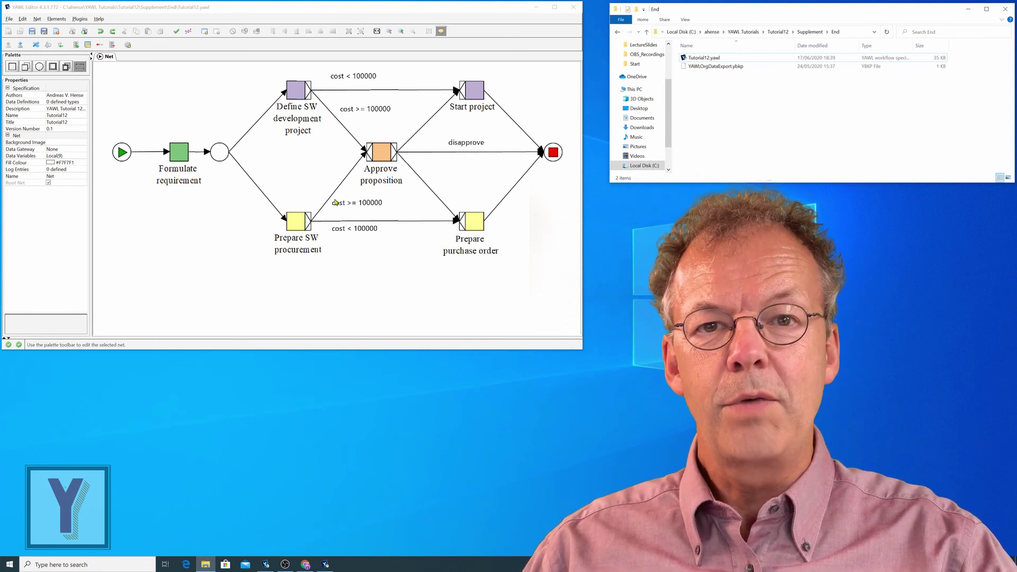
- Set the split type of the Formulate requirement task to AND
click(178, 158)
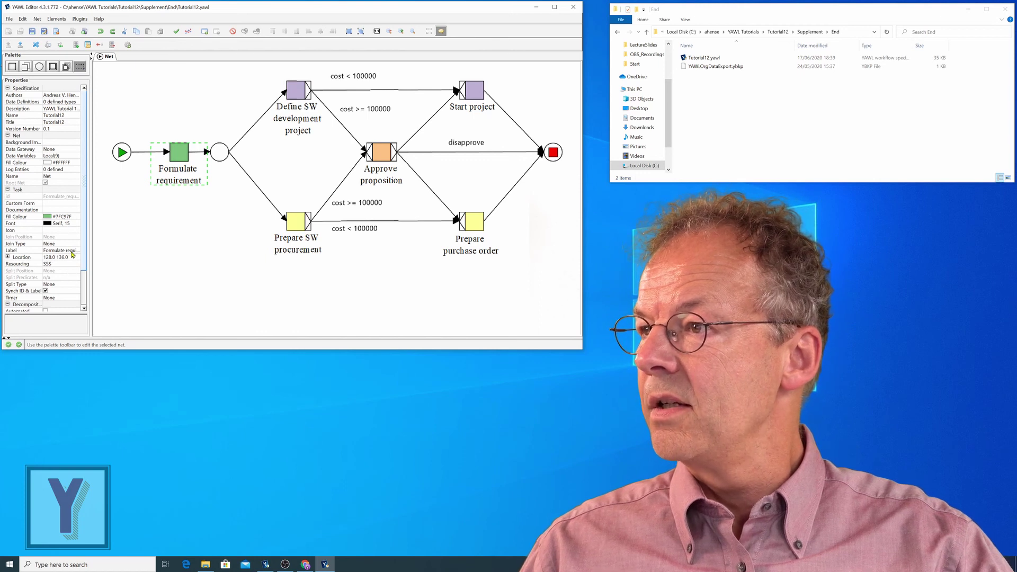
click(73, 284)
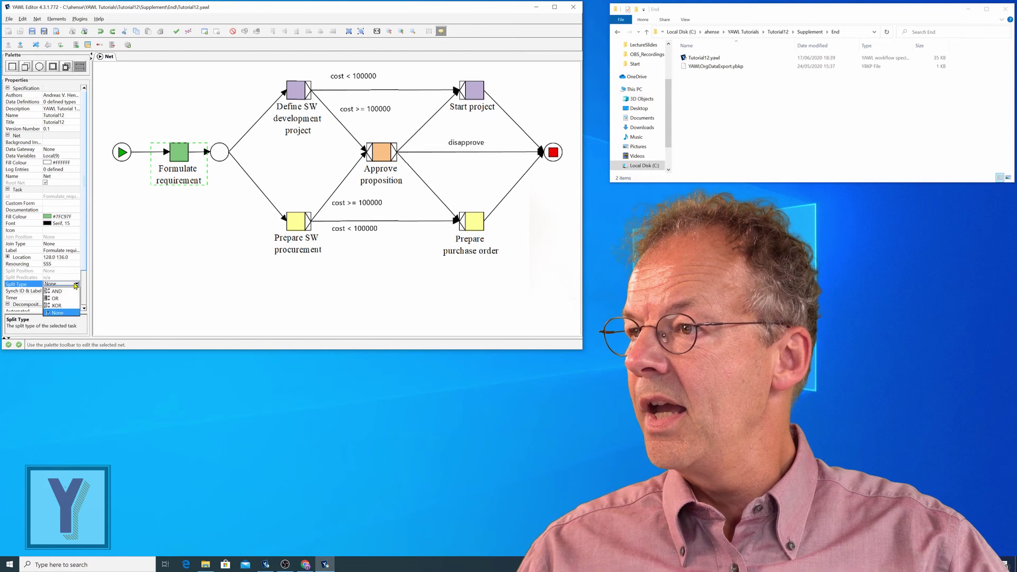
click(68, 293)
click(392, 294)
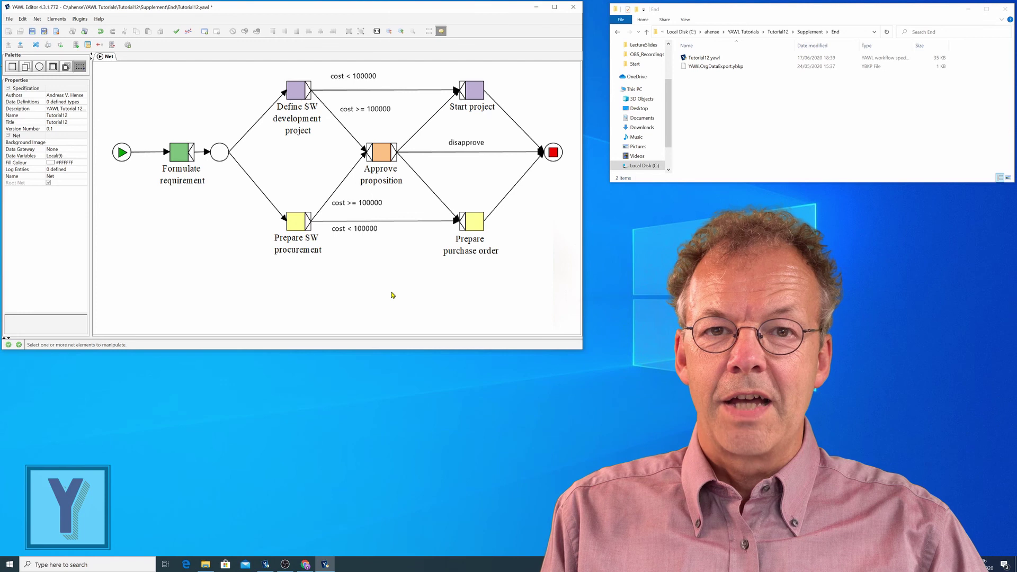
- Add an atomic task with a new decomposition named Cancel requirement, and connect it between Formulate requirement and the end condition
click(11, 67)
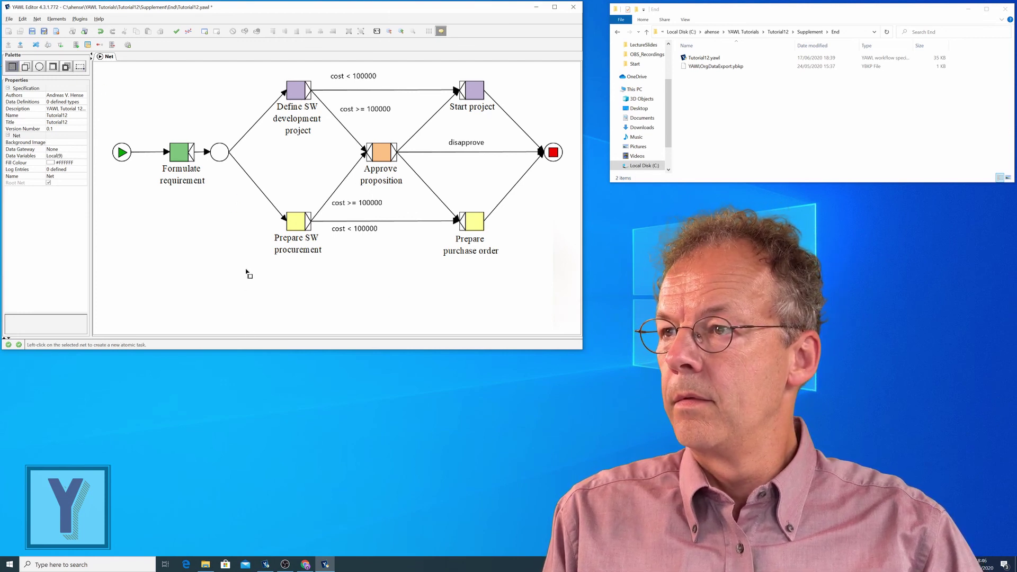
click(255, 286)
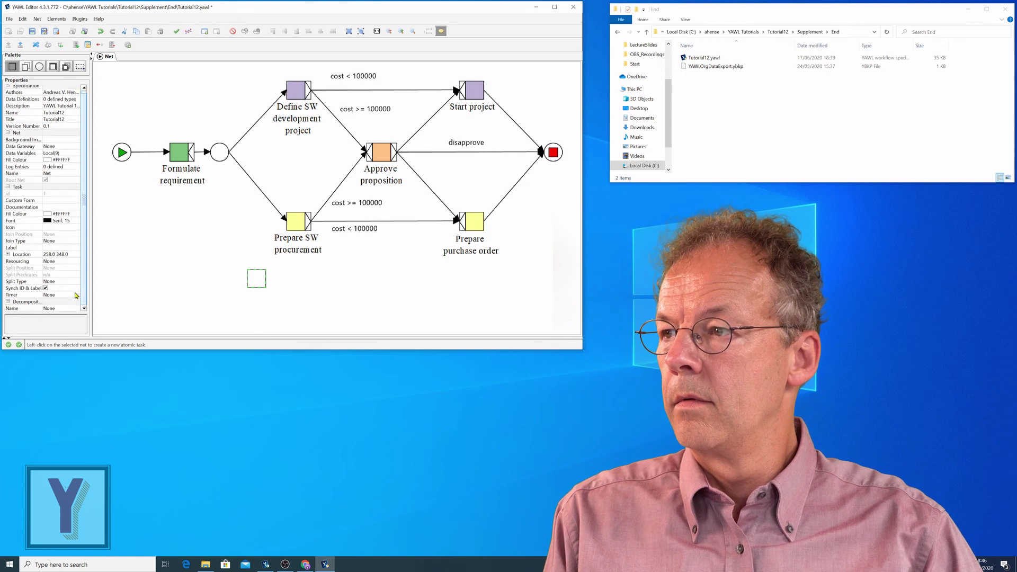
click(78, 308)
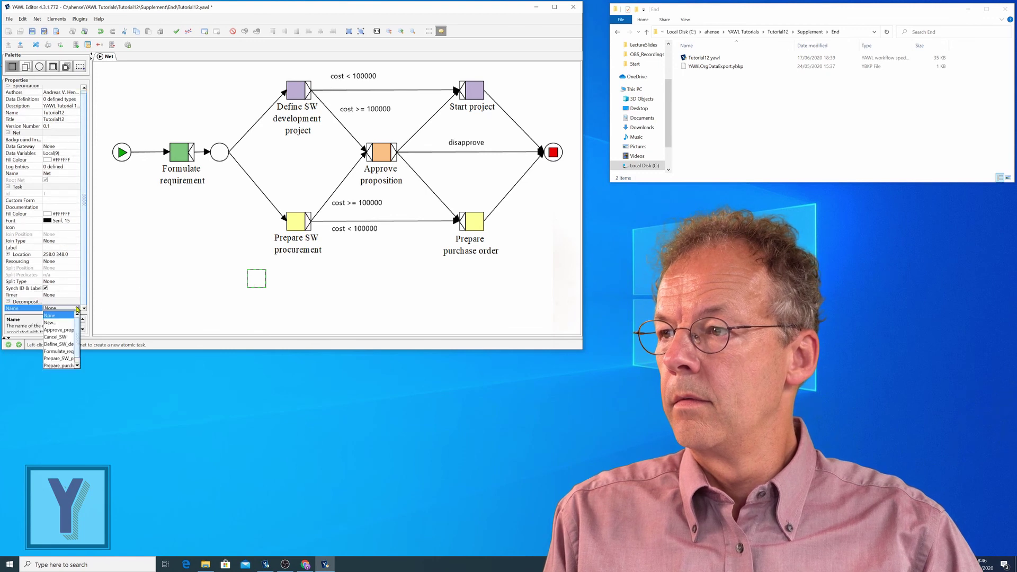
click(63, 322)
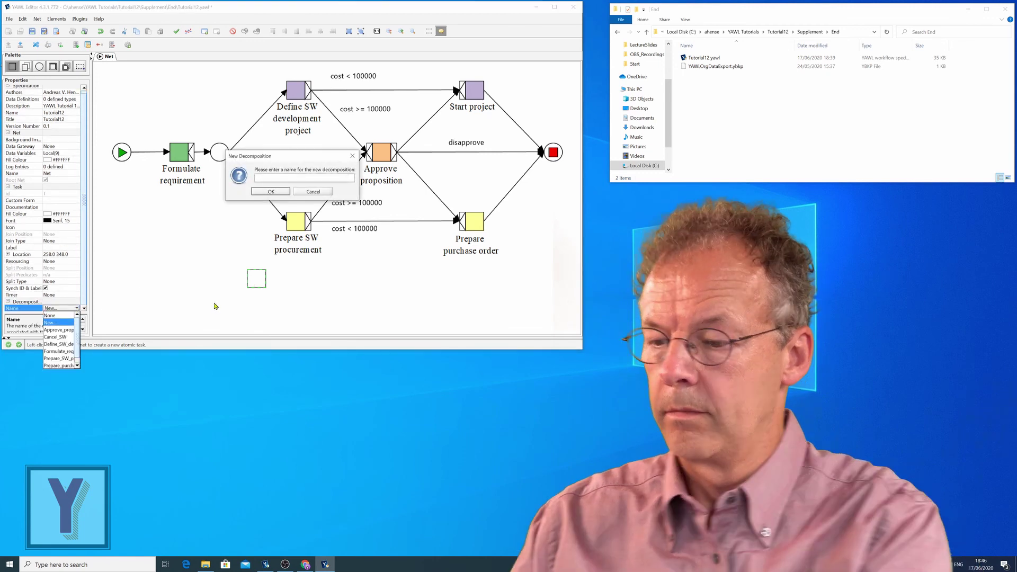
text(Cancel requ)
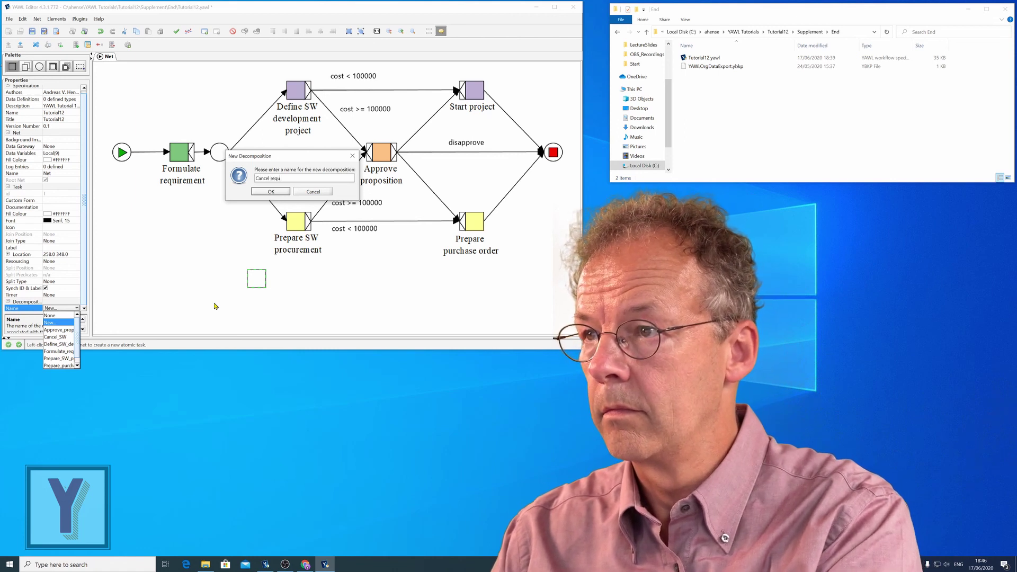
text(irement)
key(Return)
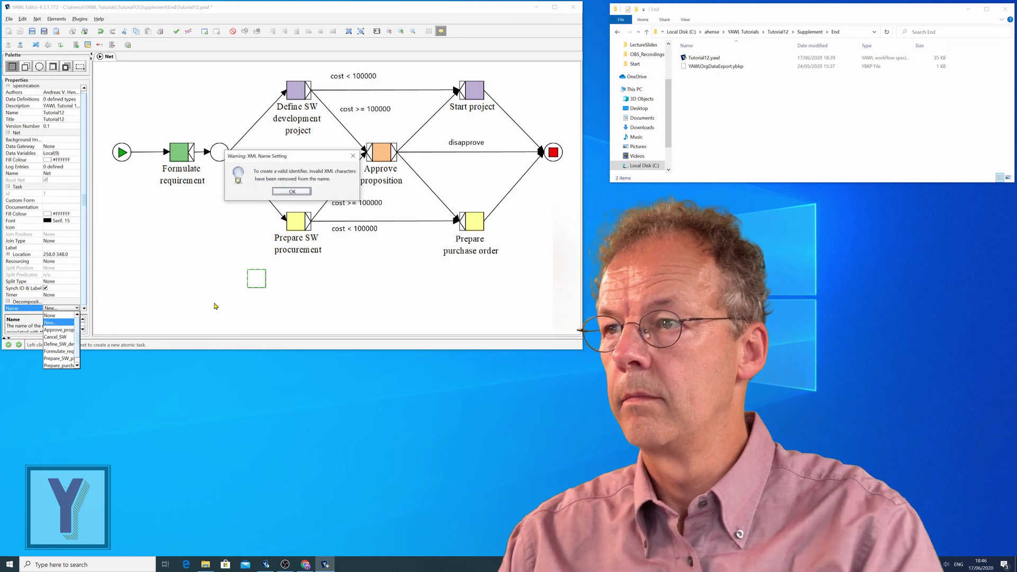
key(Return)
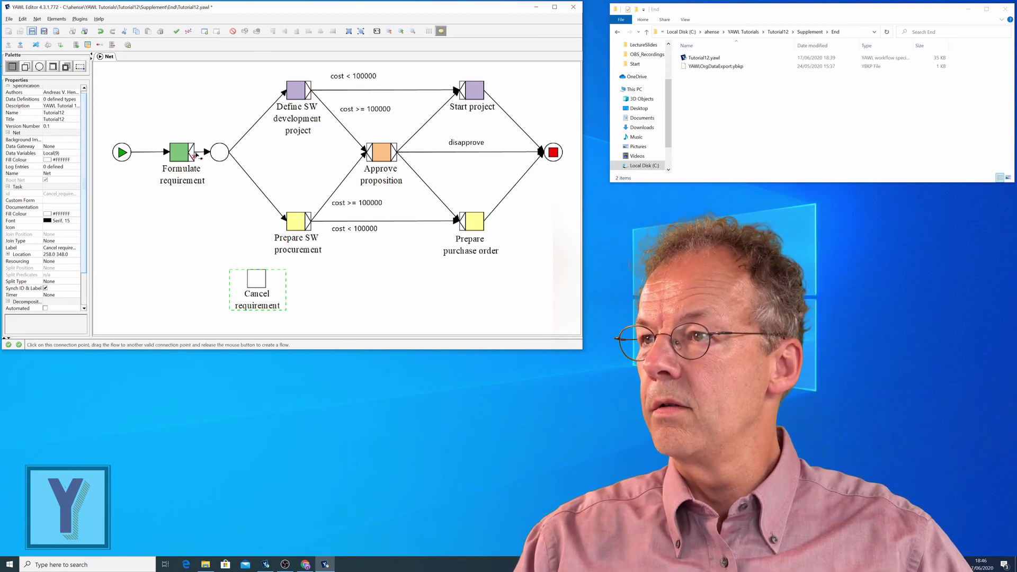
mouse_move(195, 153)
mouse_down()
mouse_move(244, 277)
mouse_move(542, 153)
mouse_up()
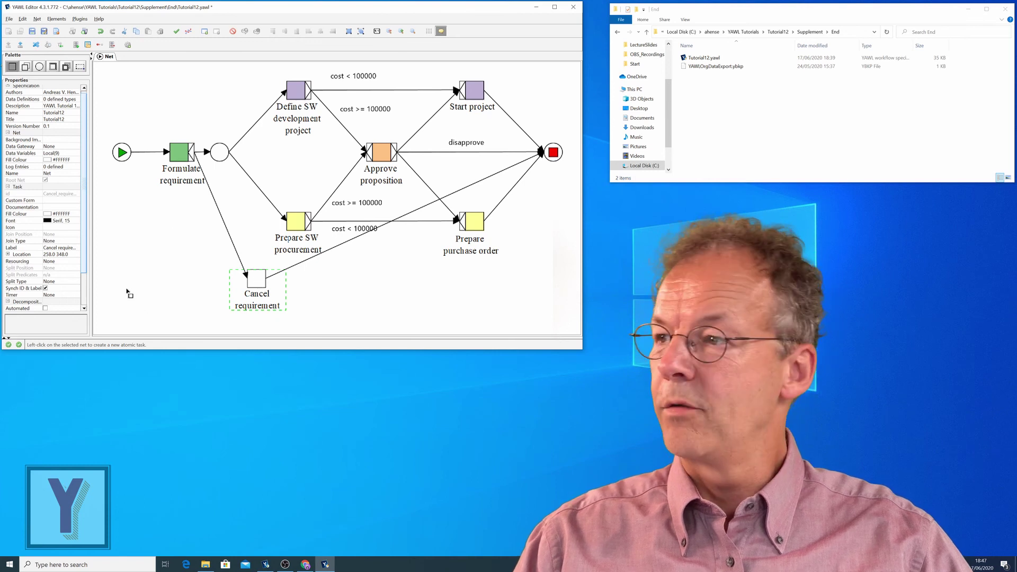
- Enable system offer for Cancel requirement and constrain its resourcing to the completer of the Formulate_requirement task
click(77, 261)
click(149, 71)
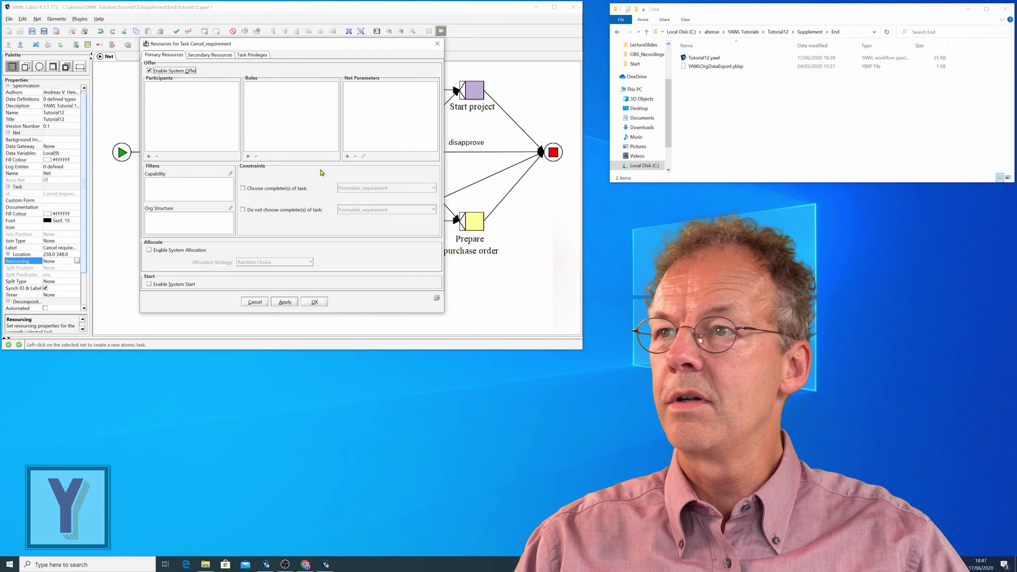
click(243, 189)
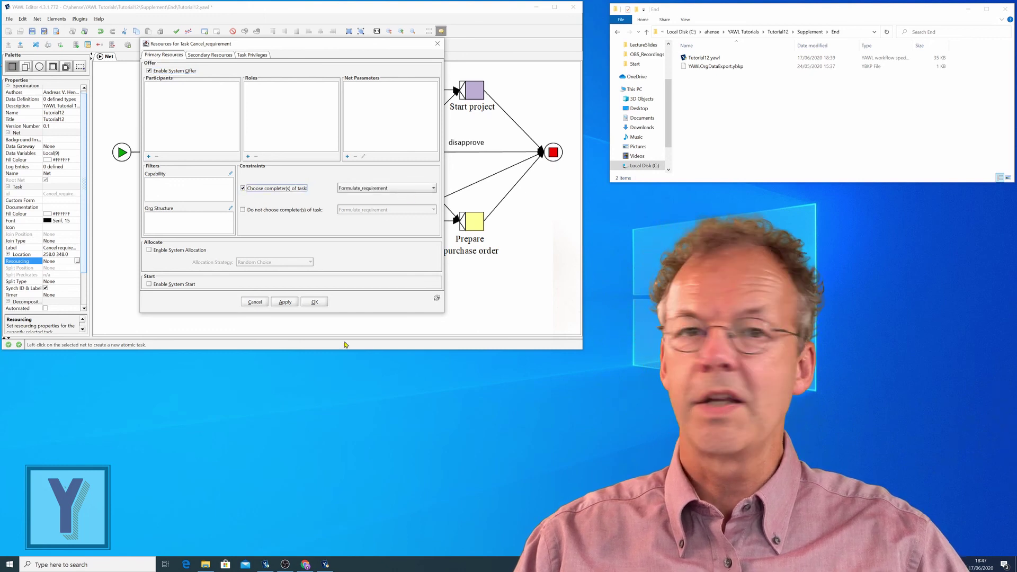
click(315, 303)
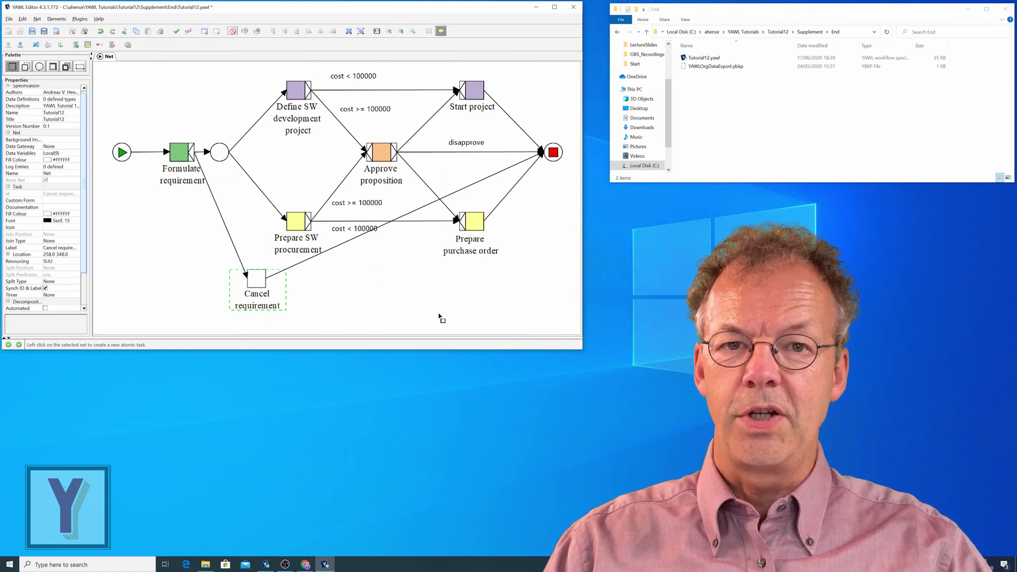
- Show the cancellation set of Cancel requirement, add the task to its own set and remove it again
click(232, 31)
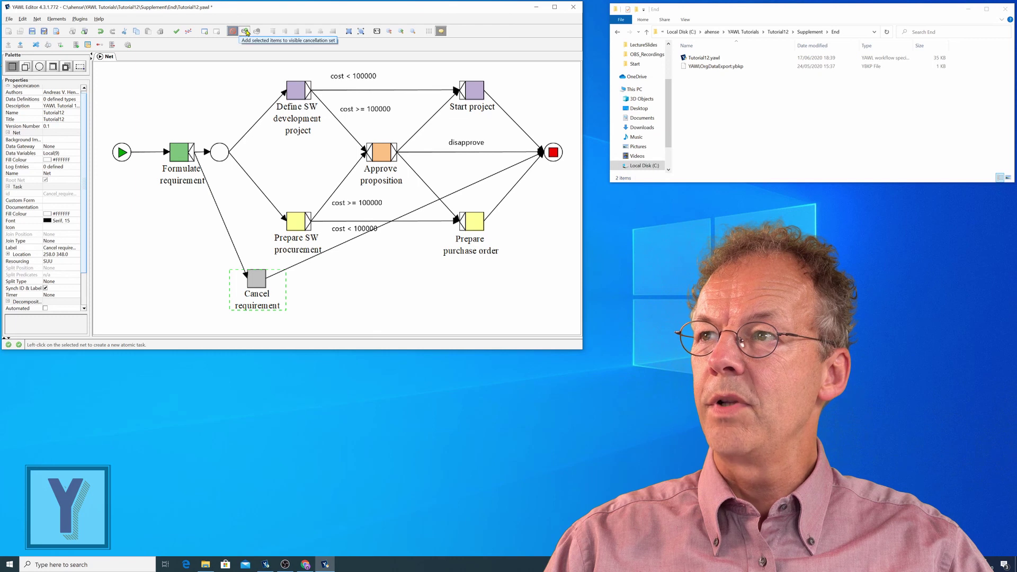
click(246, 33)
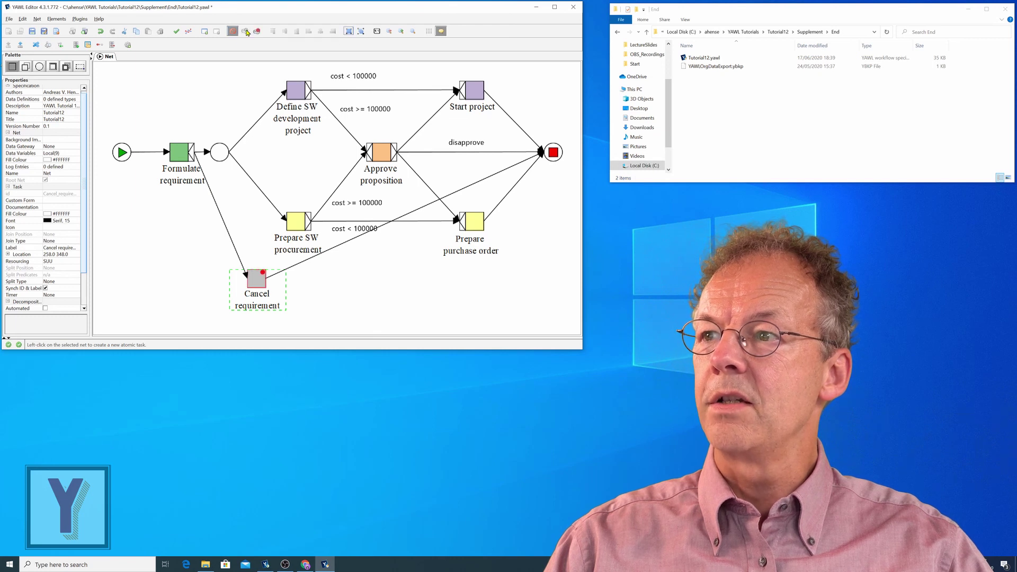
click(256, 31)
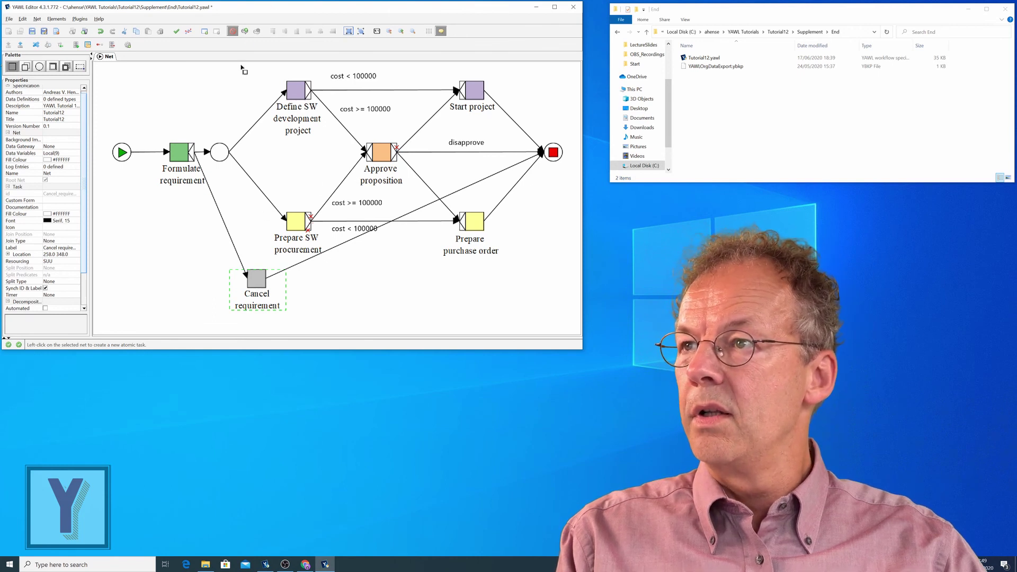
- Add the condition after Formulate requirement, Define SW development project and Approve proposition to Cancel requirement's cancellation set
click(219, 154)
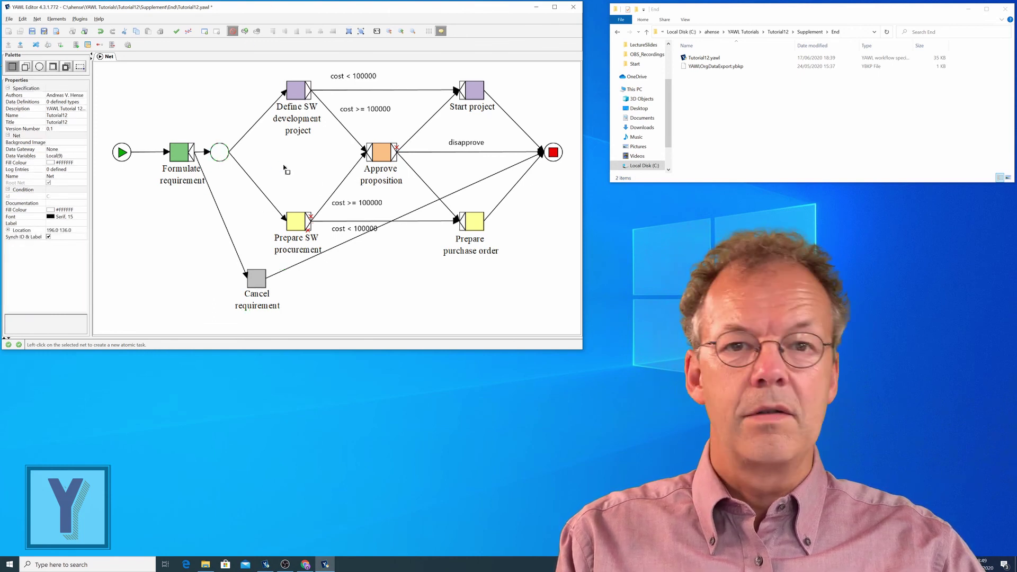
click(245, 32)
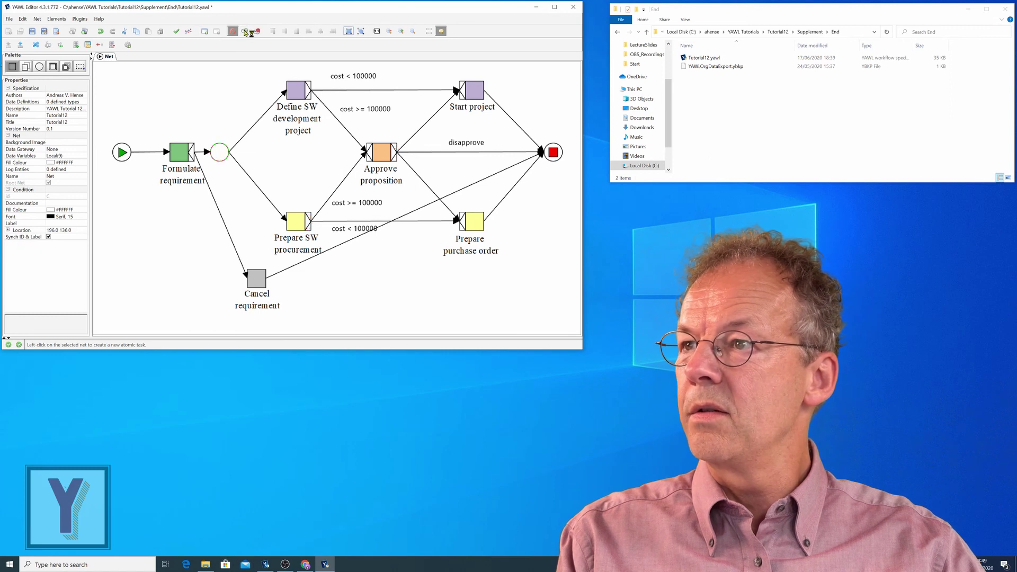
click(297, 91)
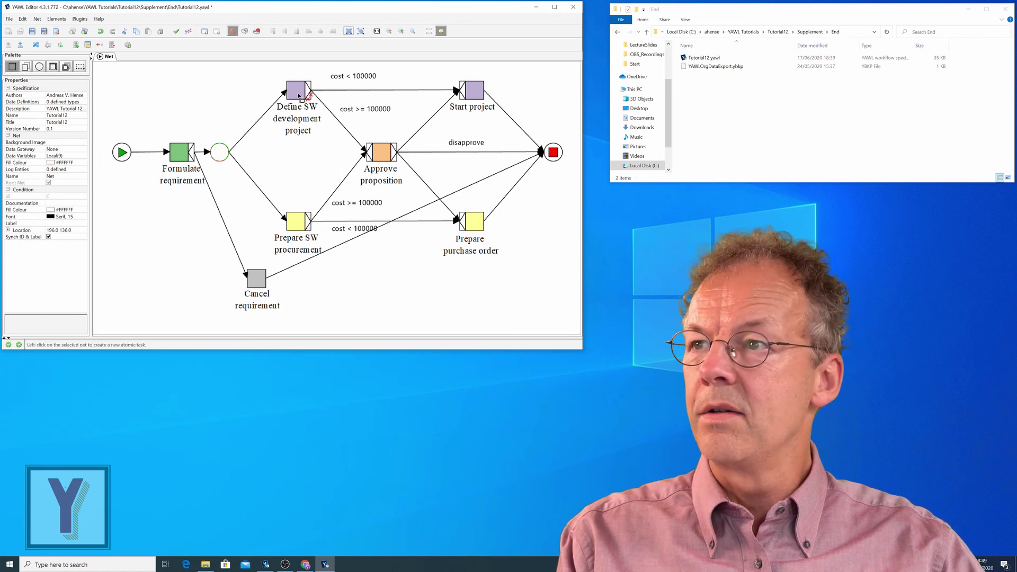
click(245, 33)
click(380, 153)
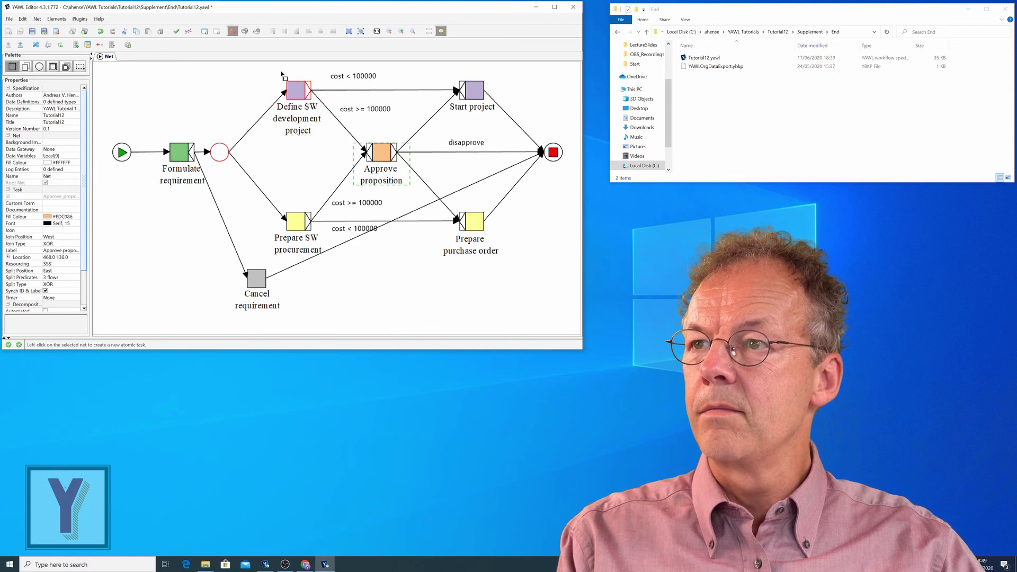
click(245, 33)
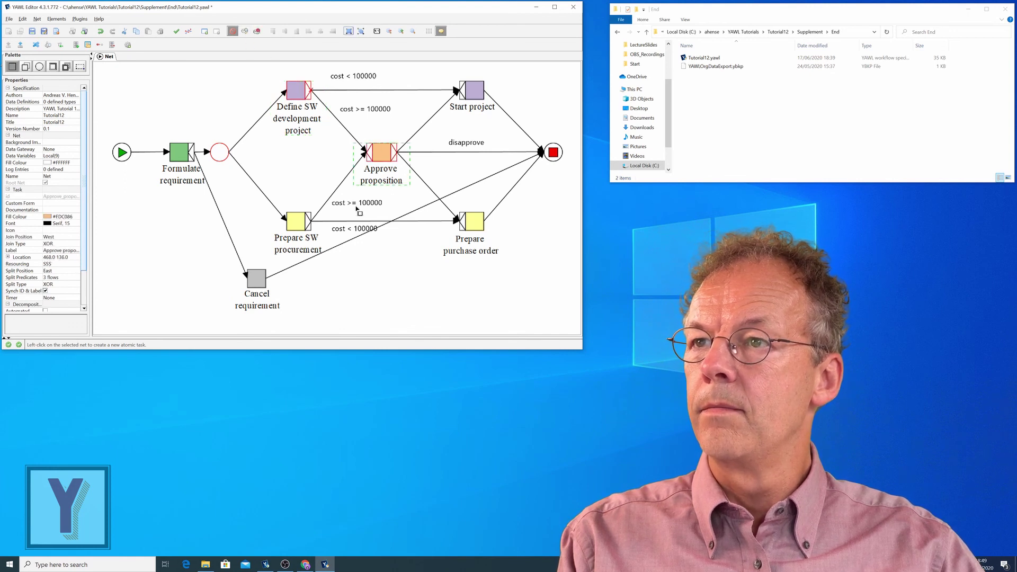
- Add the tasks Prepare SW procurement, Prepare purchase order and Start project to the cancellation set
click(296, 226)
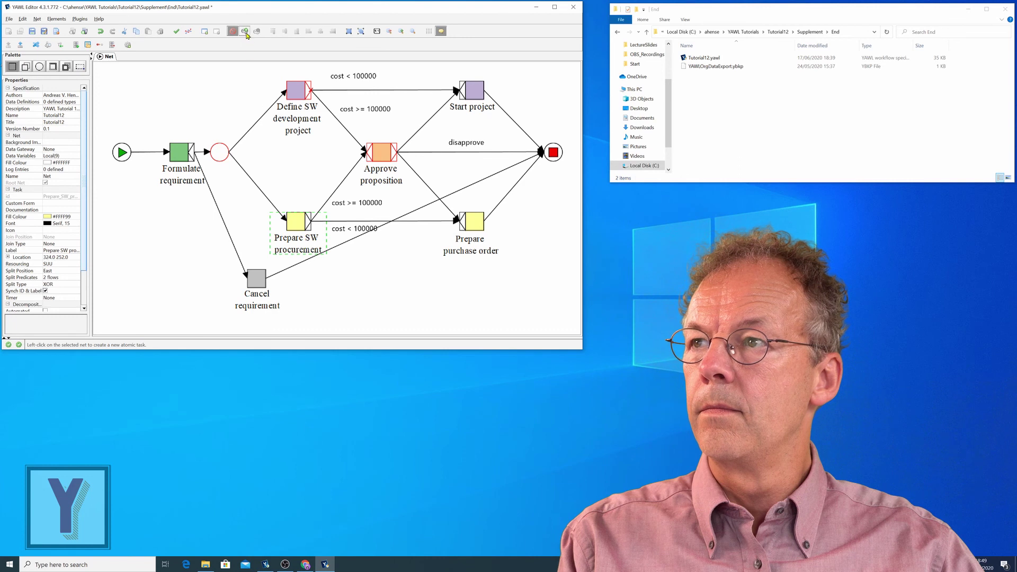
click(245, 33)
click(474, 229)
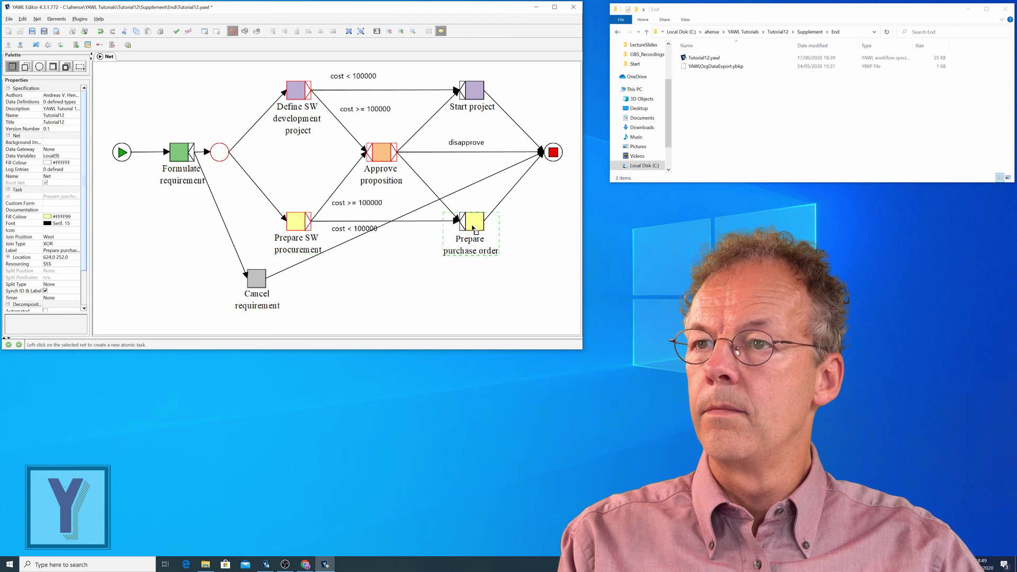
click(245, 33)
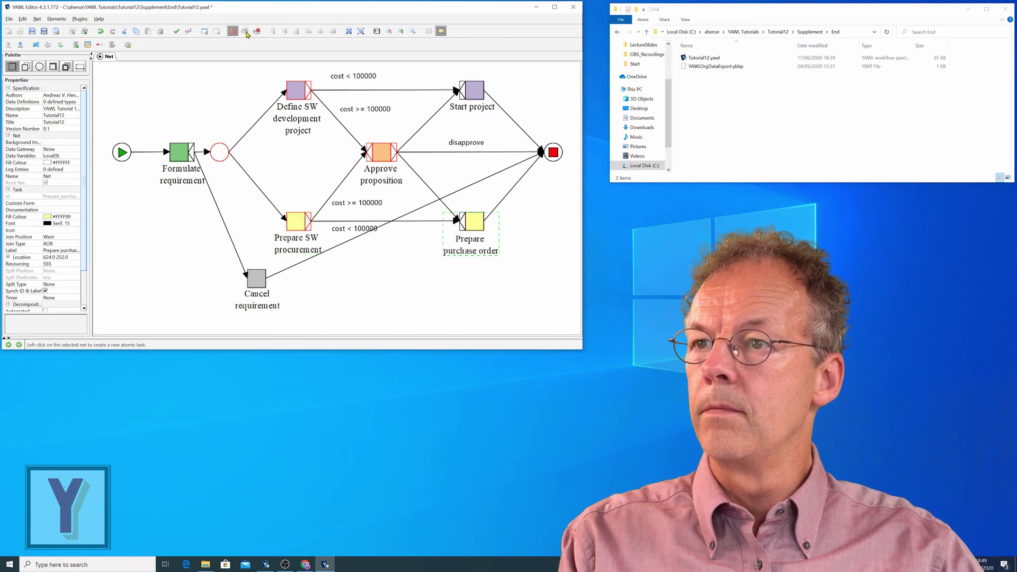
click(474, 94)
click(245, 33)
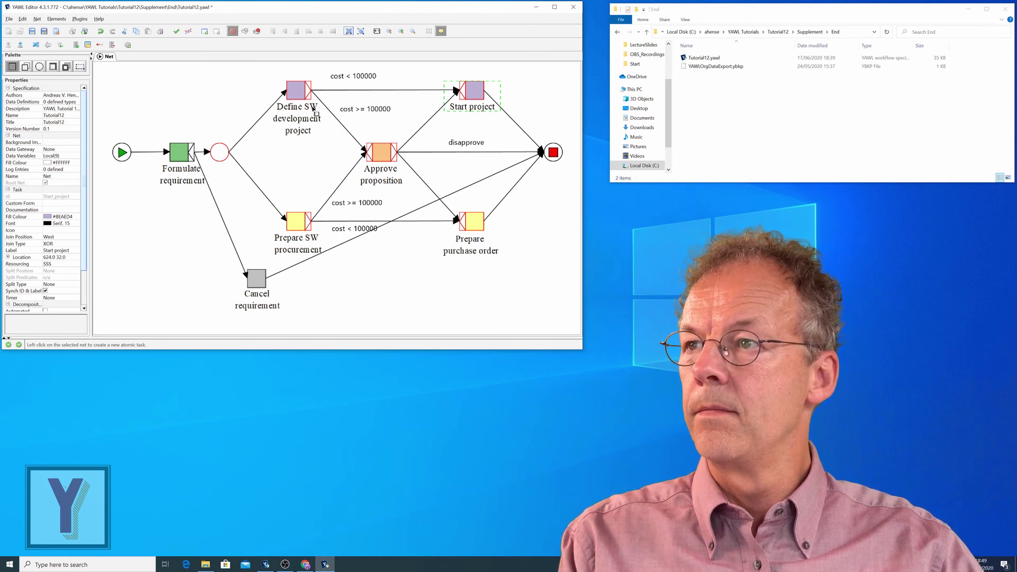
- Add Define SW development project's flows to Start project and Approve proposition, and Prepare SW procurement's flow to Approve proposition, to the cancellation set
click(365, 91)
click(245, 31)
click(345, 129)
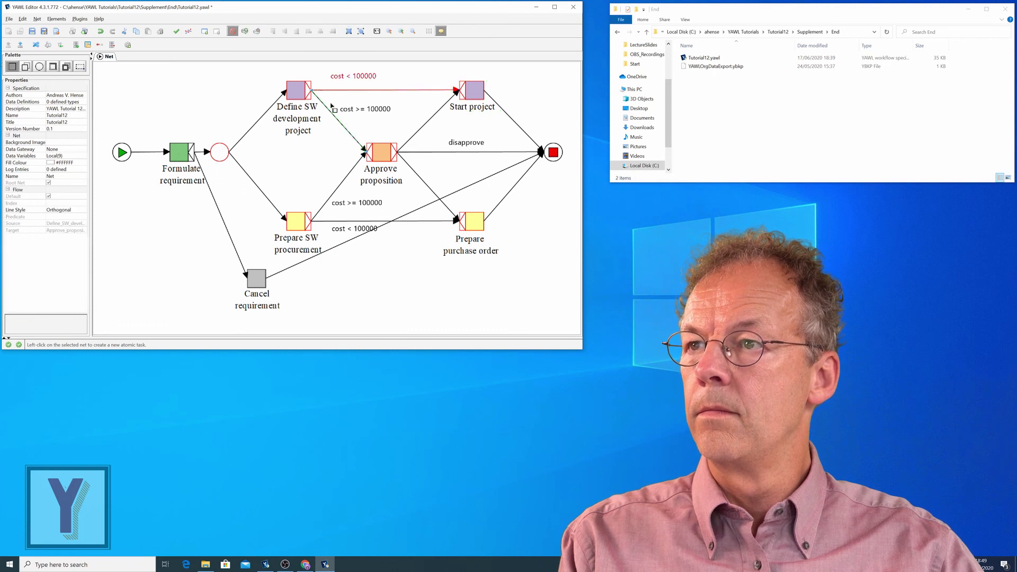
click(244, 31)
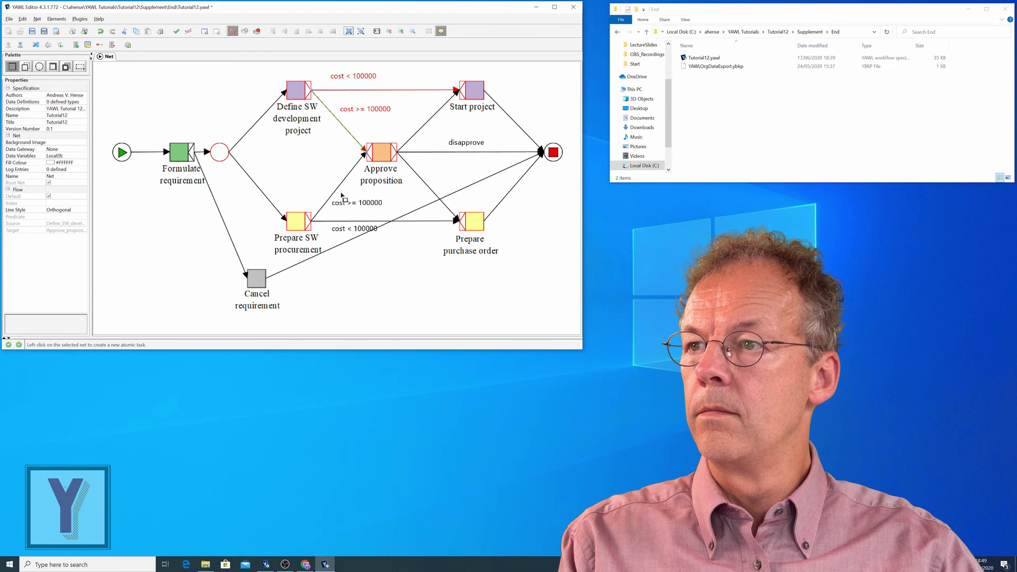
click(338, 192)
click(244, 31)
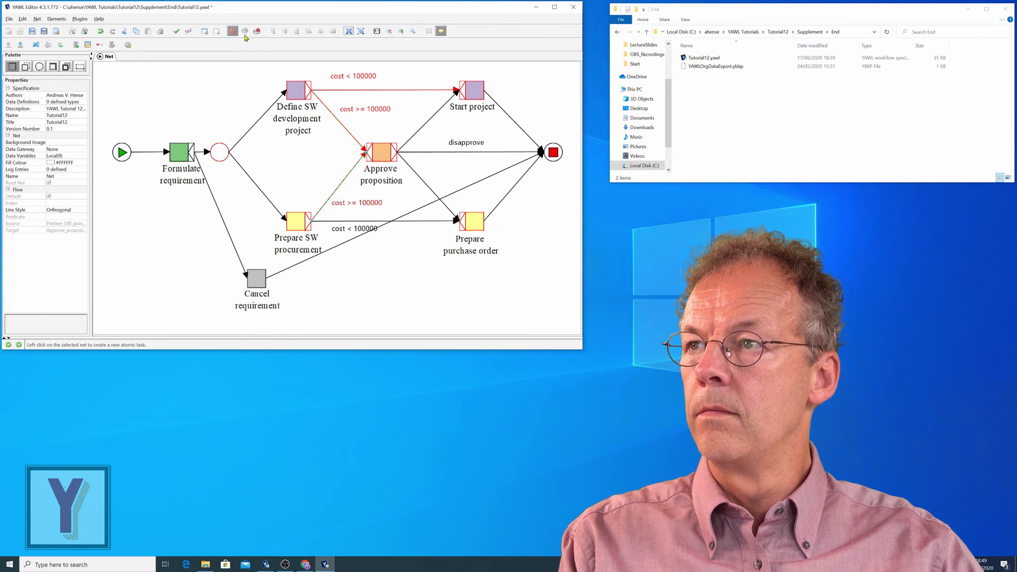
- Add Approve proposition's flows to Start project and Prepare purchase order, and the flow from Prepare SW procurement to Prepare purchase order, to the cancellation set
click(424, 125)
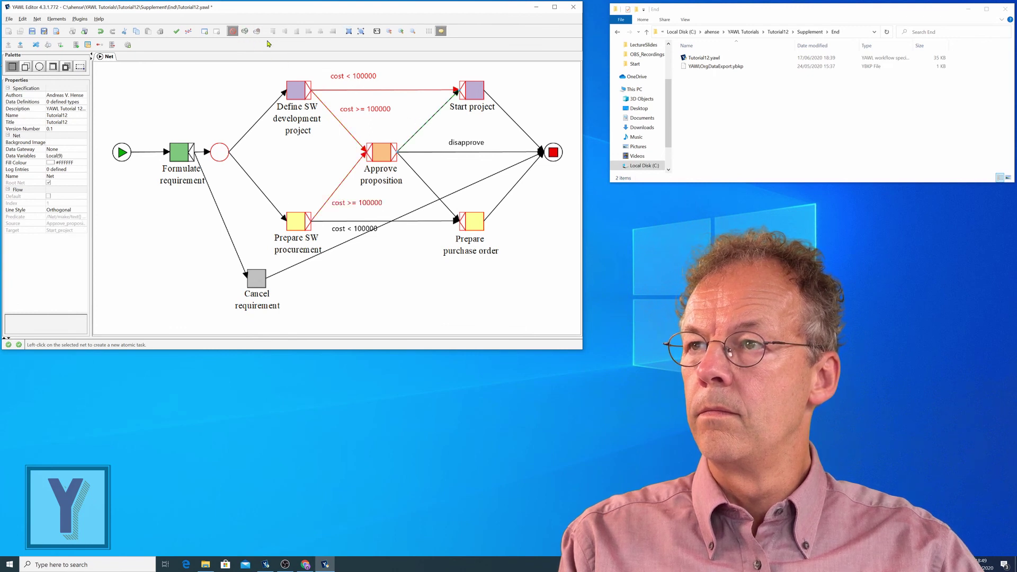
click(245, 31)
click(419, 176)
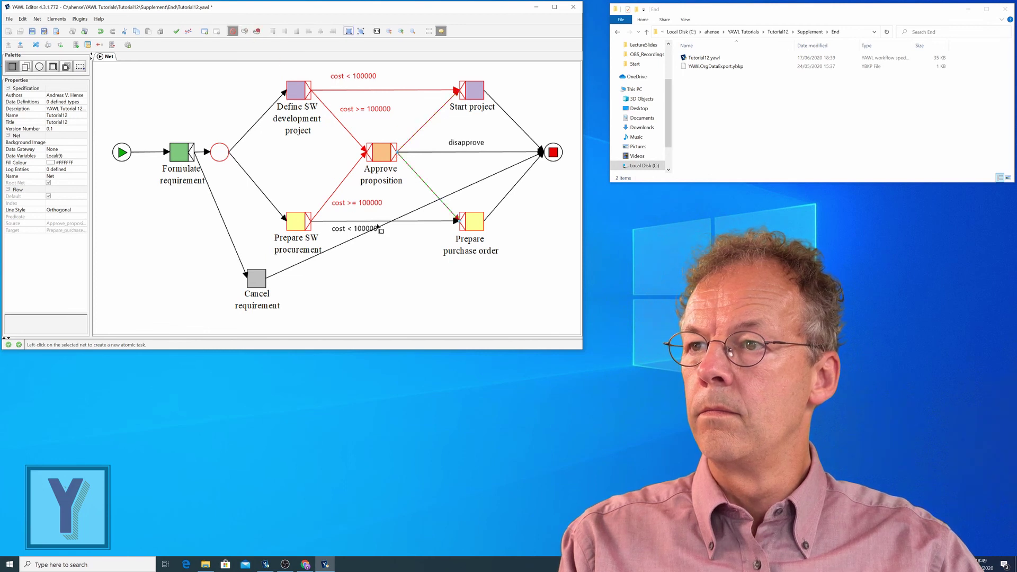
click(431, 222)
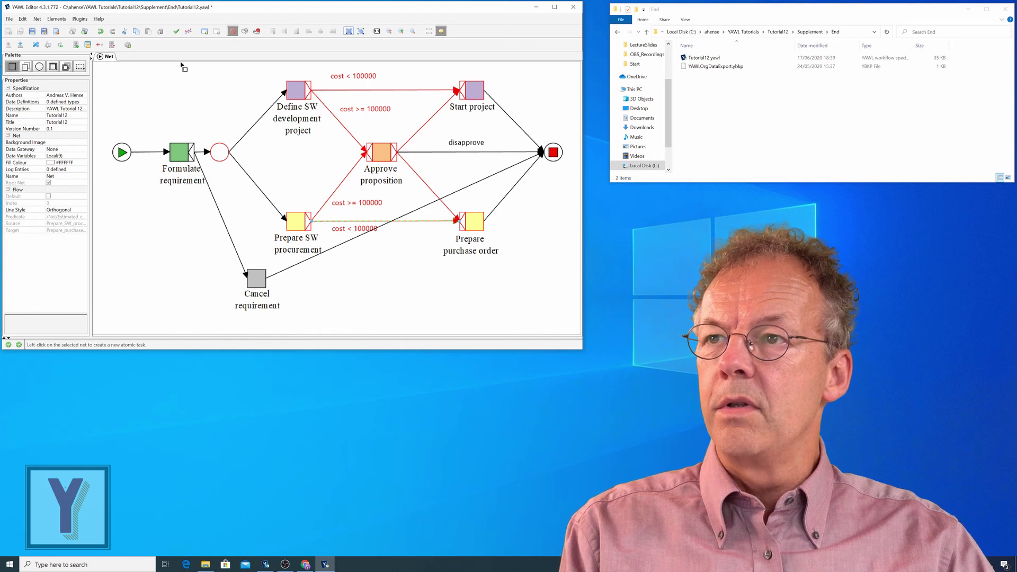
- Hide the cancellation set, select Cancel requirement and show its cancellation set again to check the included elements
click(232, 31)
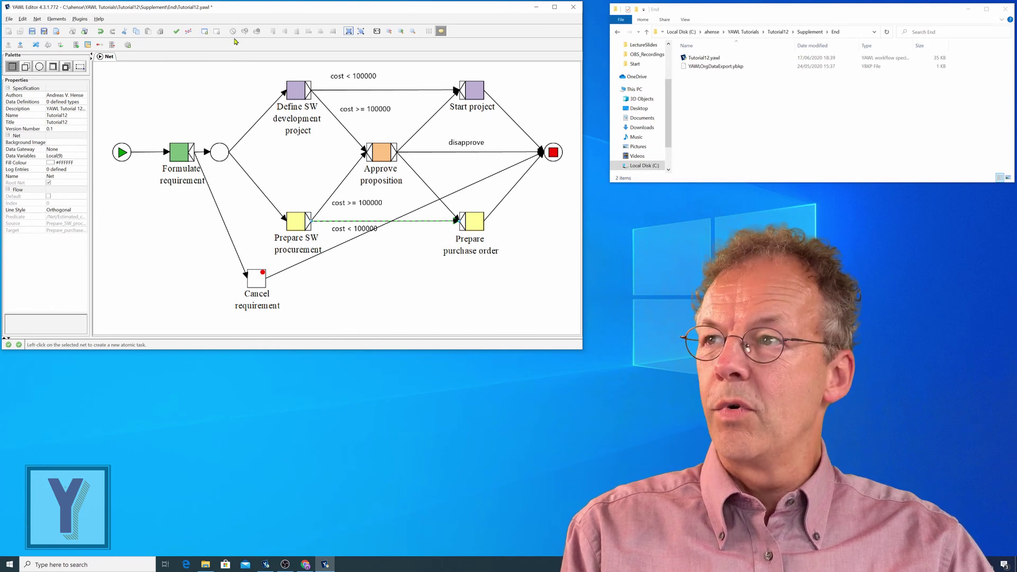
click(258, 272)
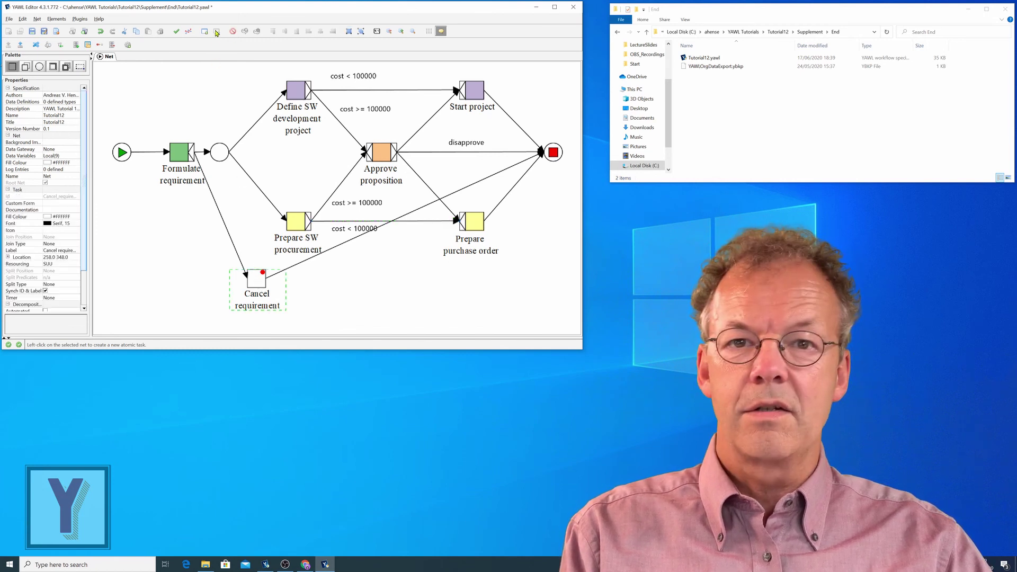
click(232, 31)
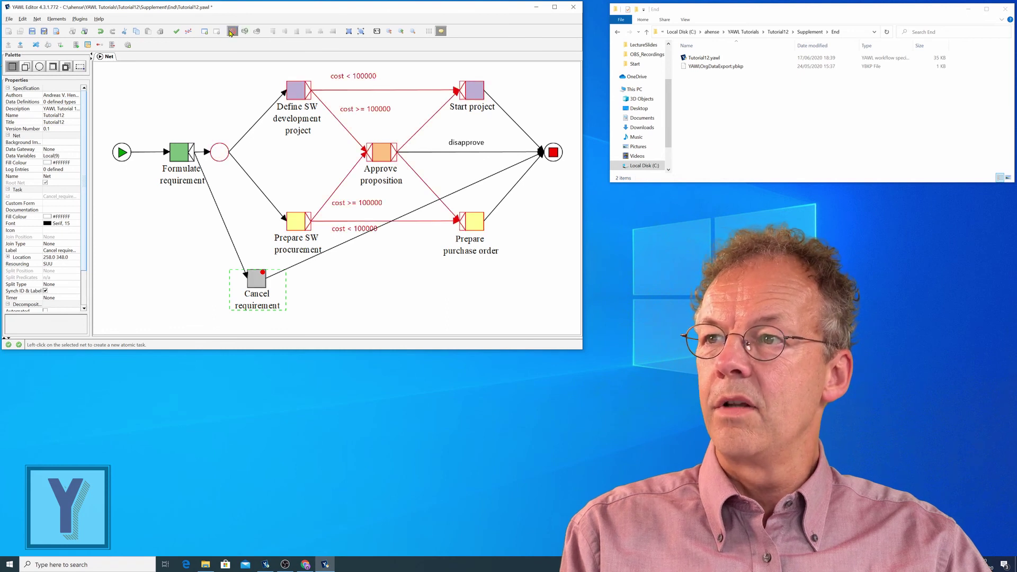
- Give Start project a cancellation set containing the Cancel requirement task and the flow from Formulate requirement to Cancel requirement
click(231, 32)
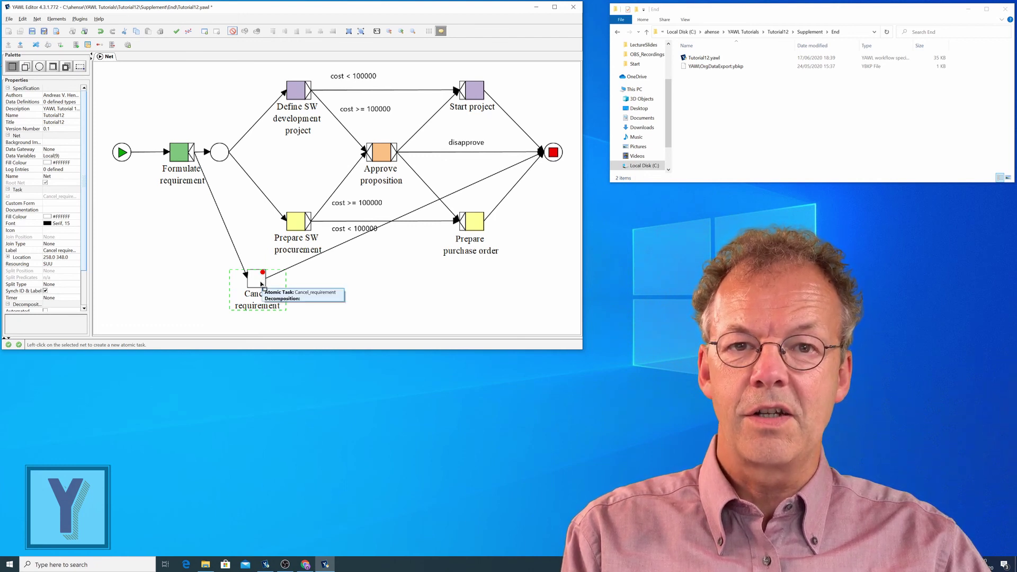
click(474, 95)
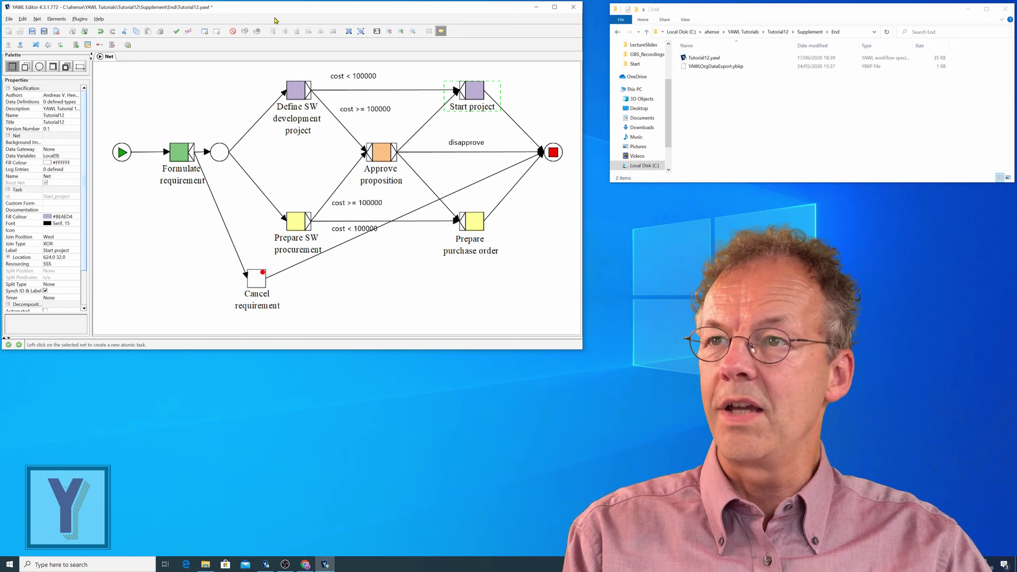
click(232, 31)
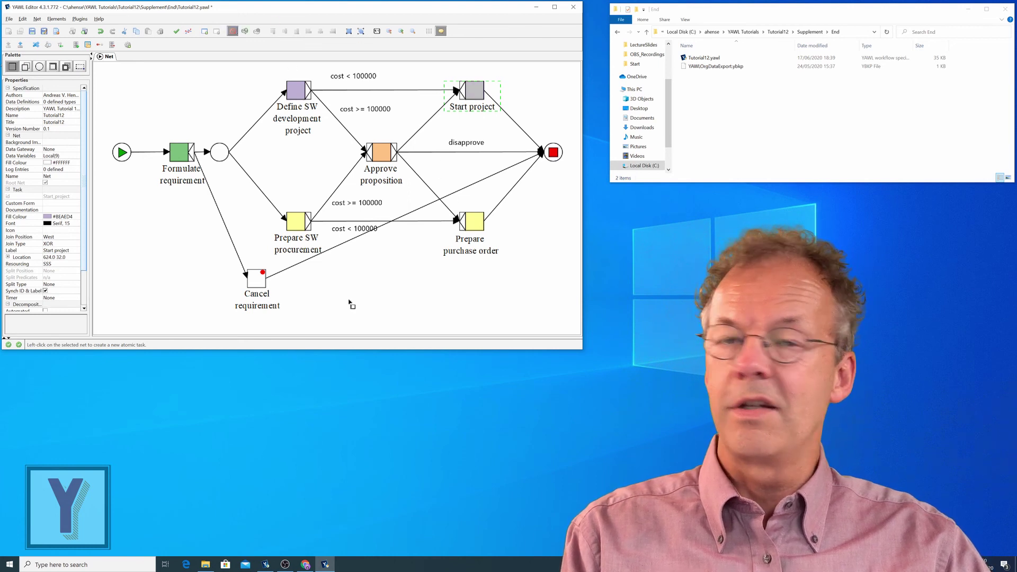
click(255, 280)
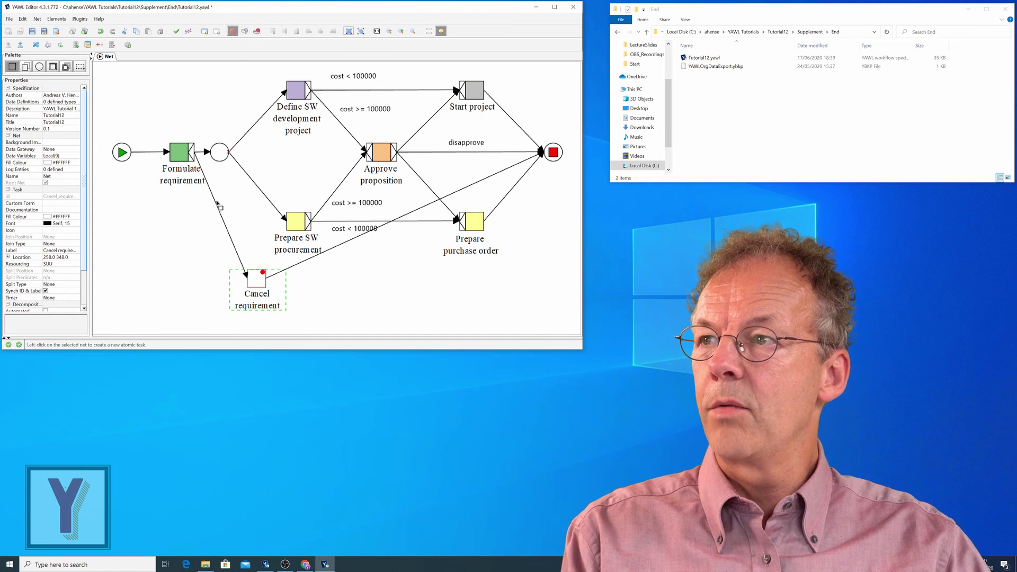
click(219, 214)
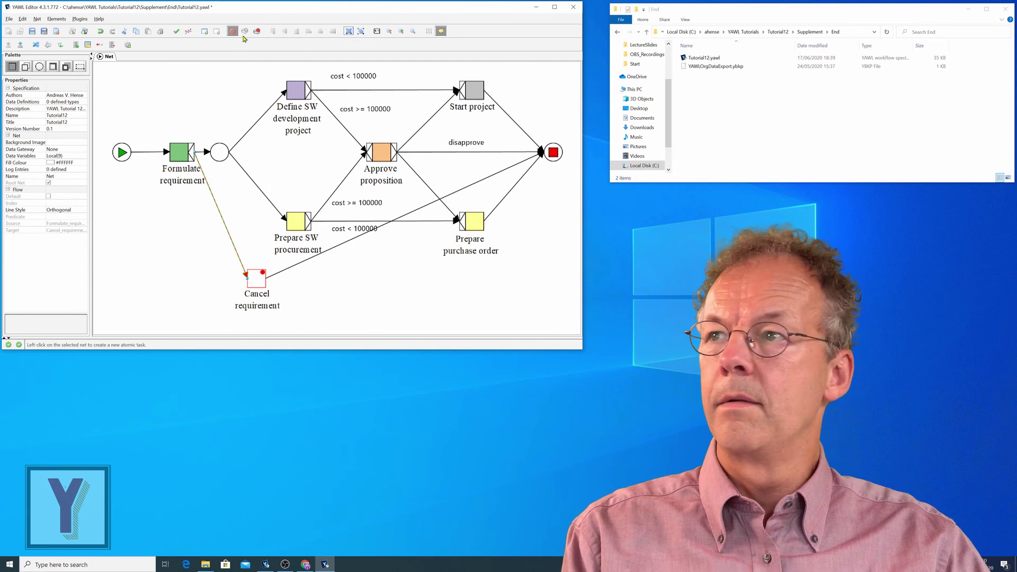
click(235, 32)
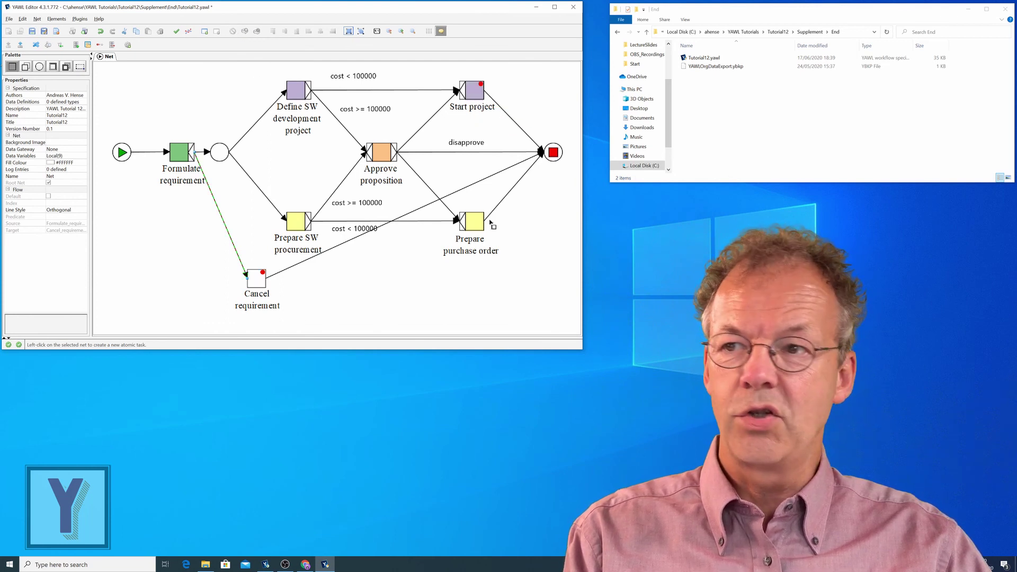
- Give Prepare purchase order a cancellation set containing Cancel requirement and the flow from Formulate requirement leading to it
click(473, 227)
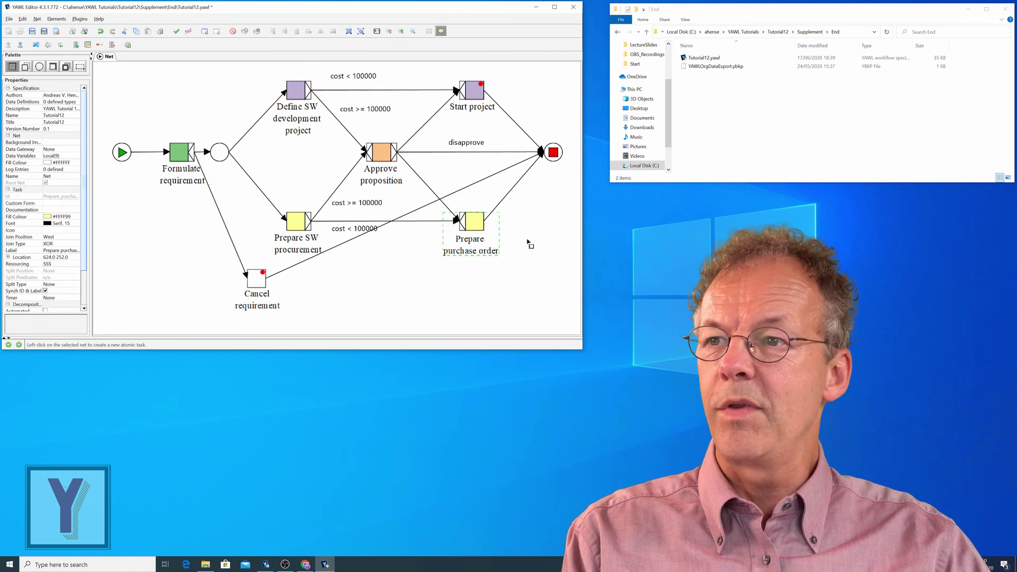
click(231, 32)
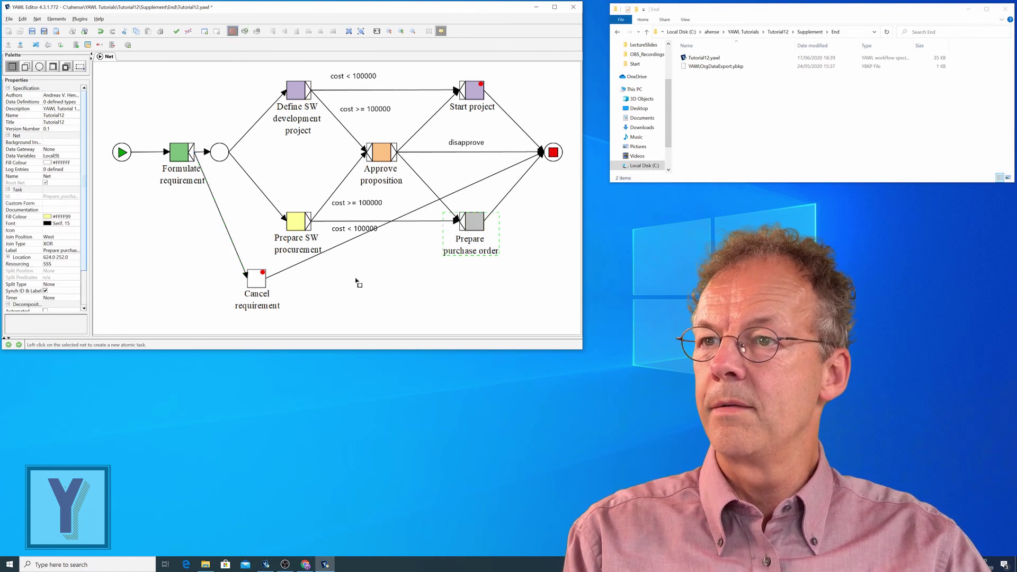
click(257, 282)
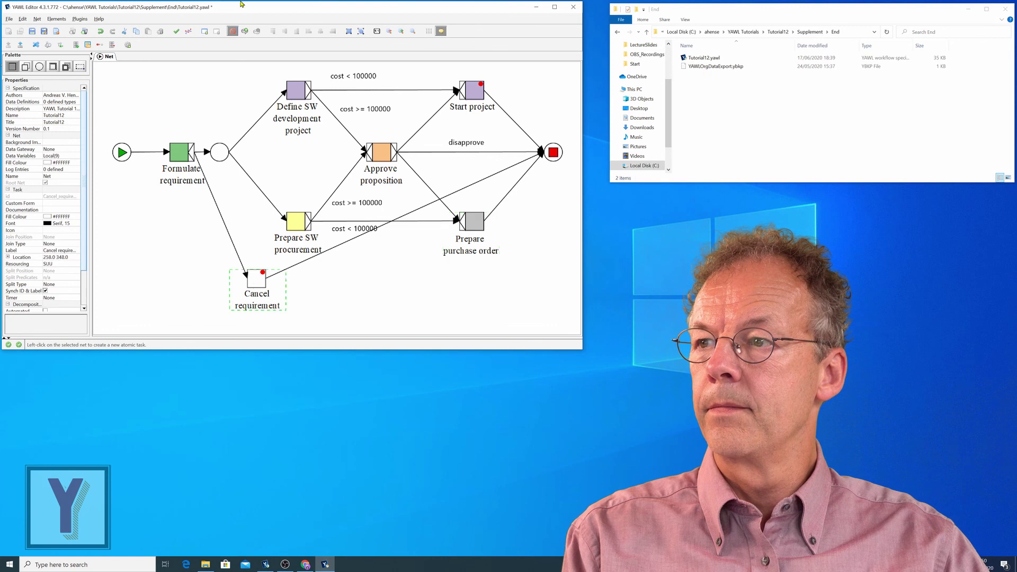
click(226, 225)
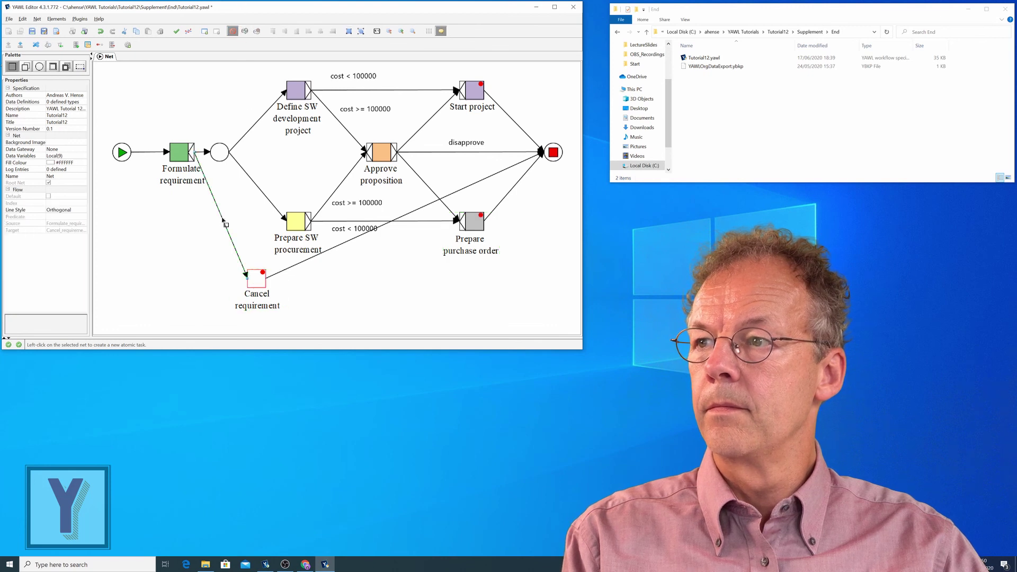
click(245, 34)
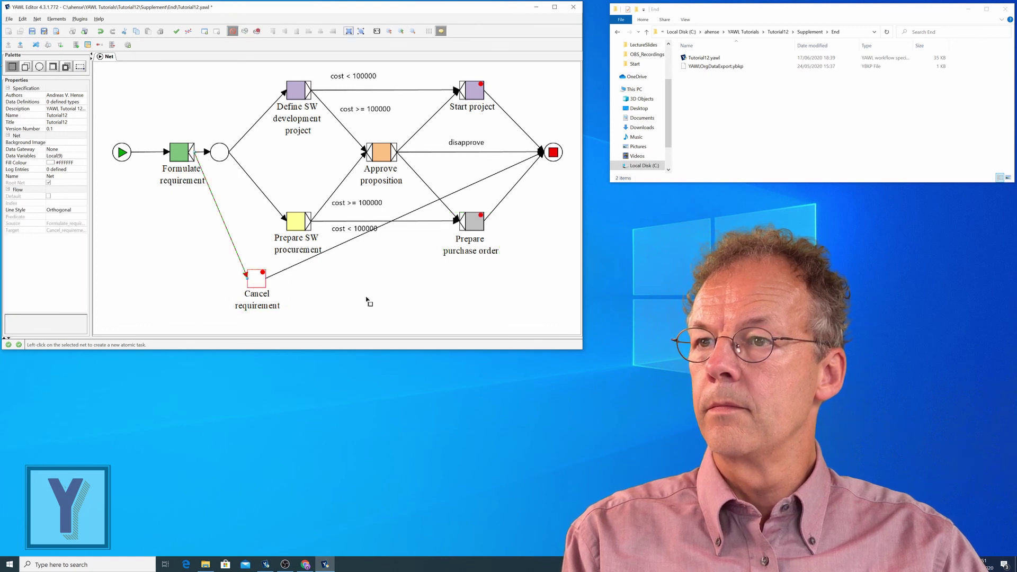
click(233, 34)
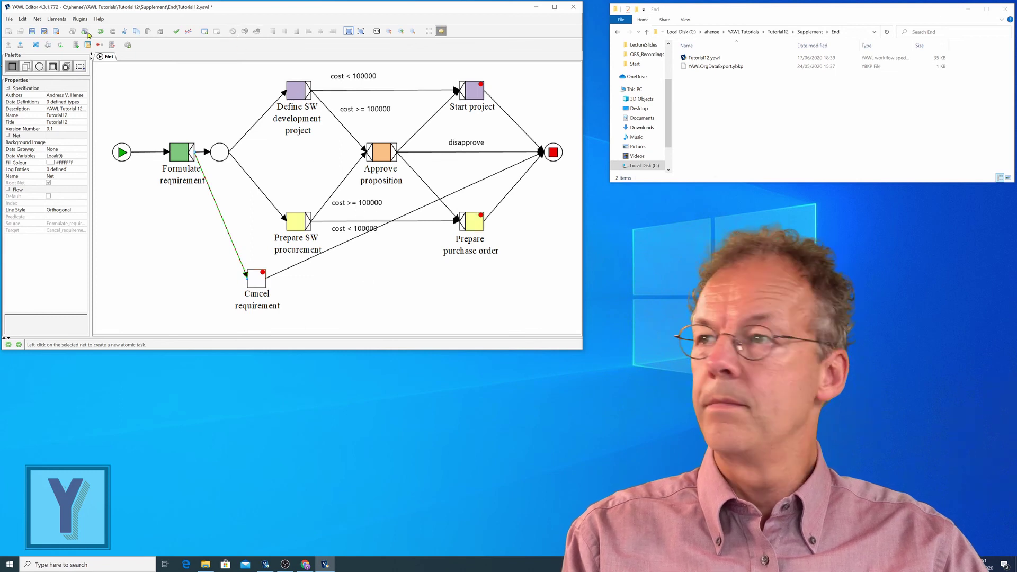
- Save the specification and, with the browser's case management page shown, upload it, unloading previous versions, cancelling running cases and launching a new case
click(32, 31)
click(305, 214)
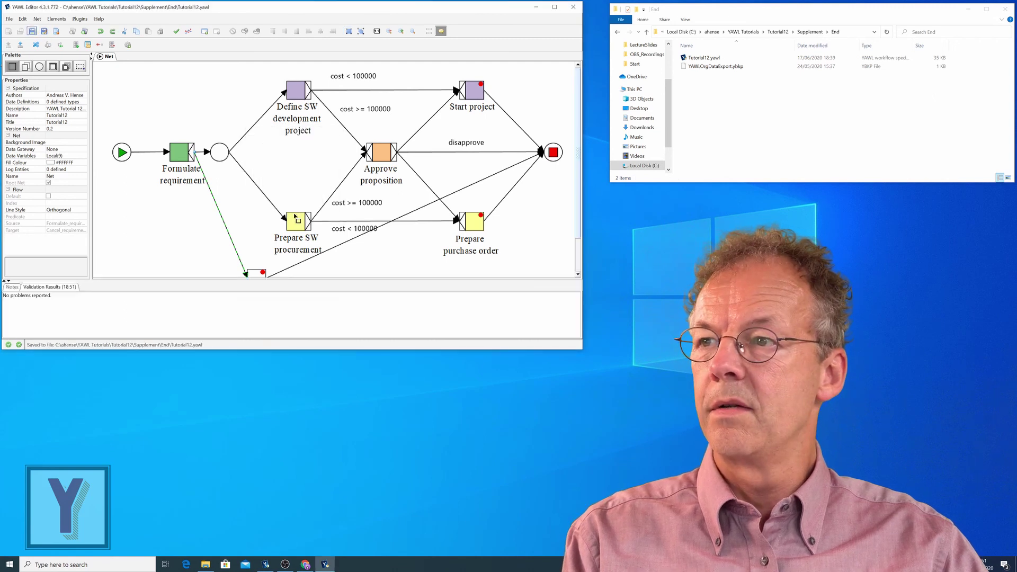
click(85, 32)
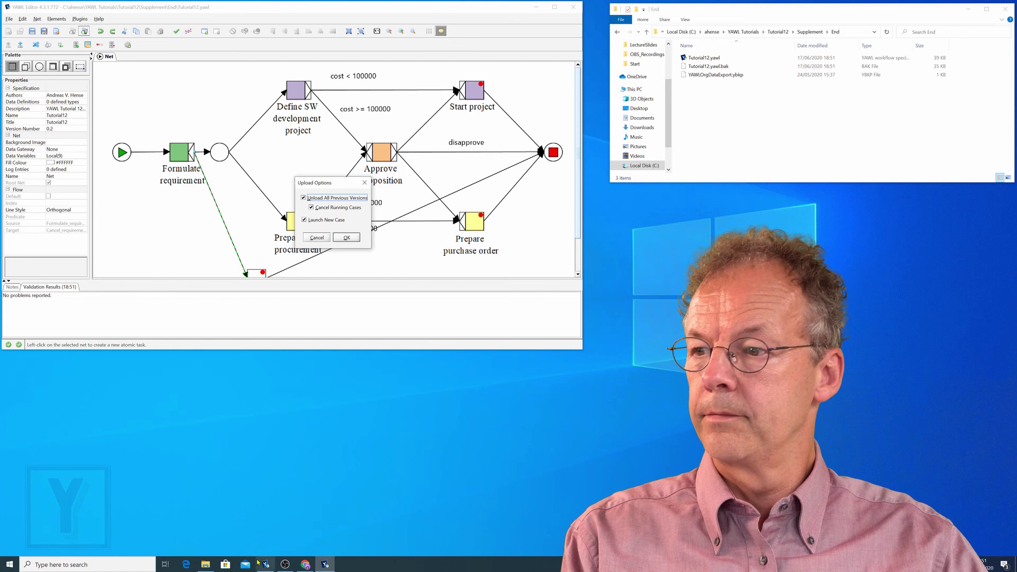
click(306, 564)
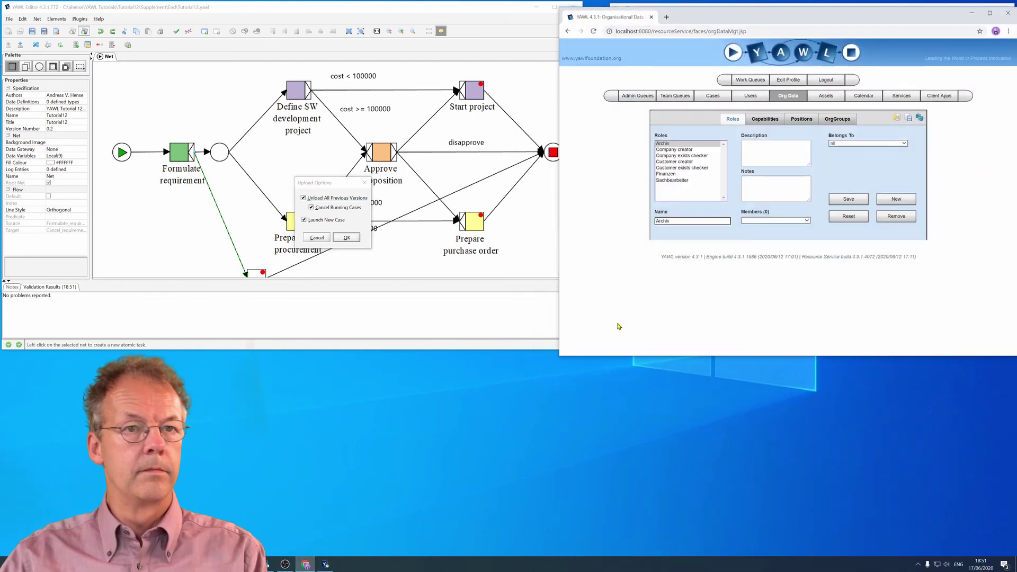
click(714, 102)
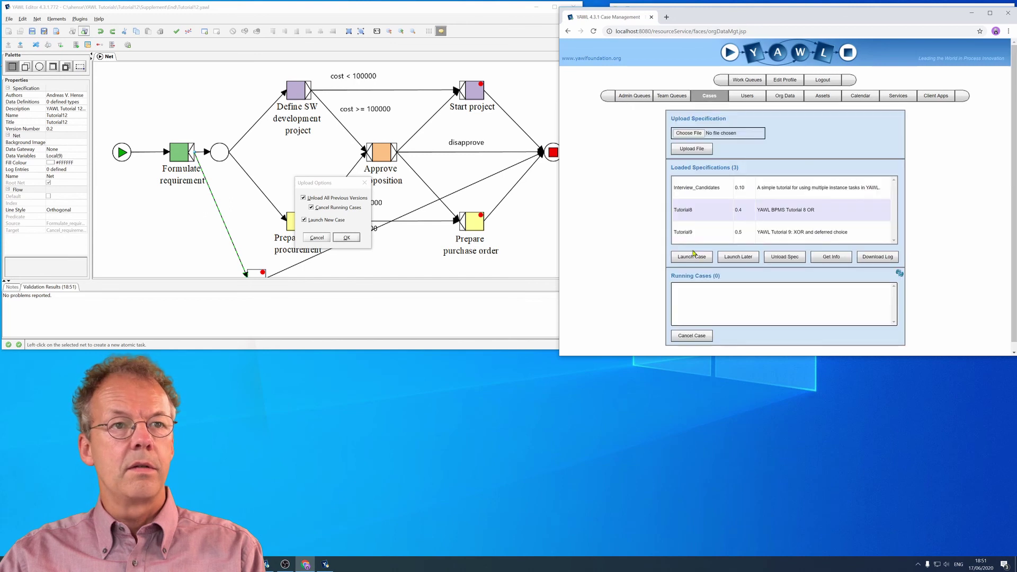
click(349, 238)
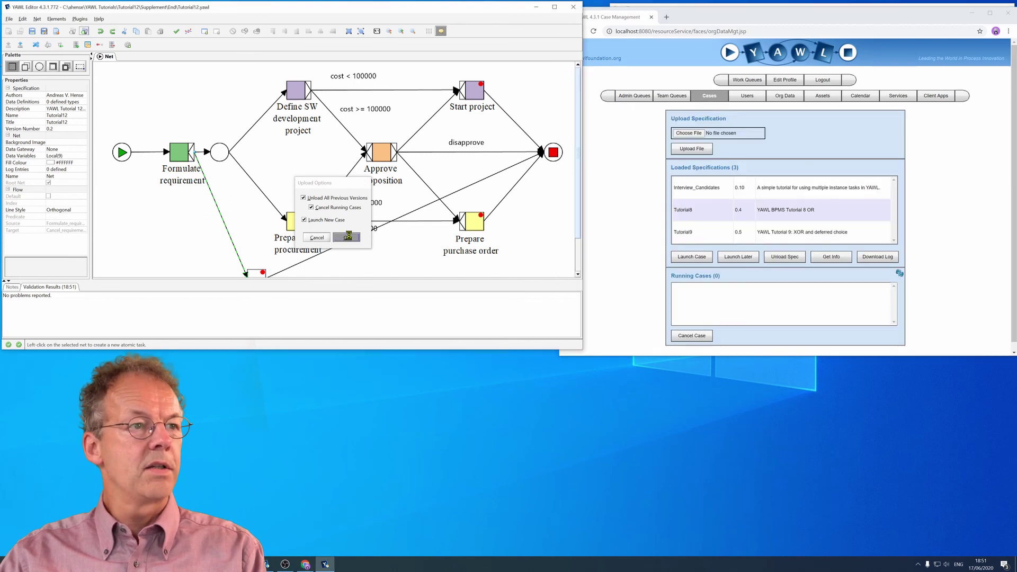
click(308, 194)
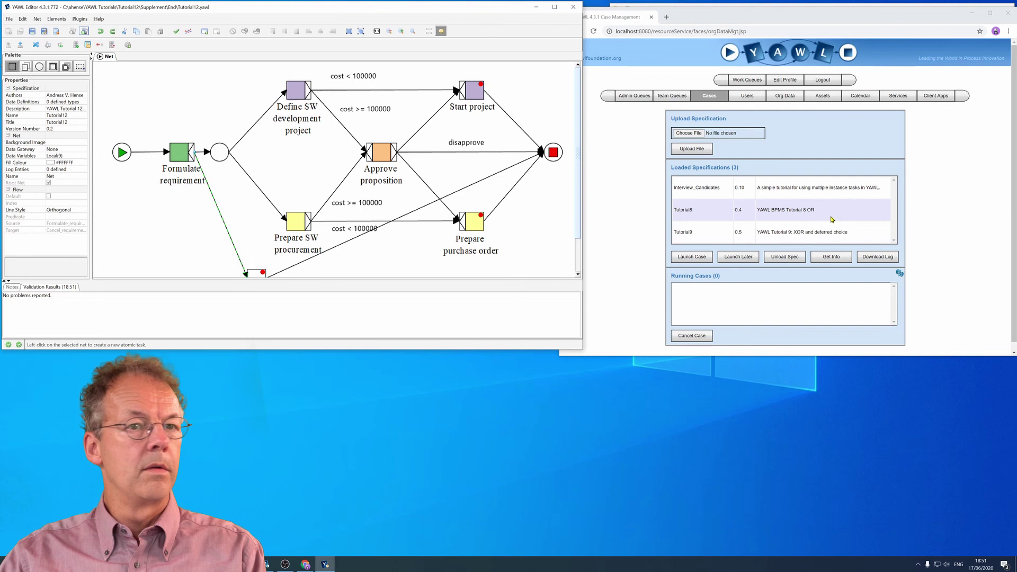
- In the browser, refresh the specification and running case lists and examine the worklisted items in the administrator's queues
click(899, 274)
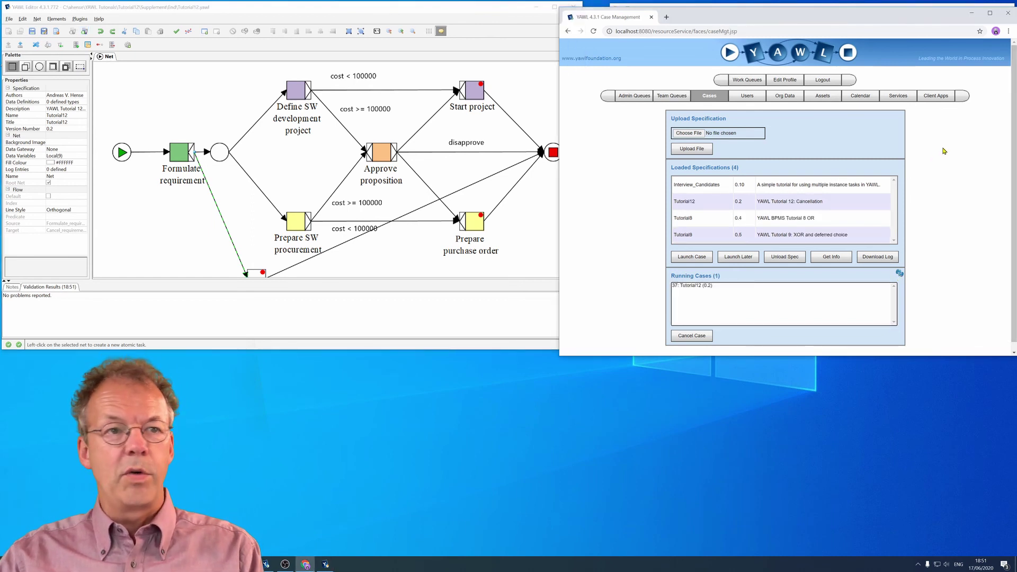
click(636, 96)
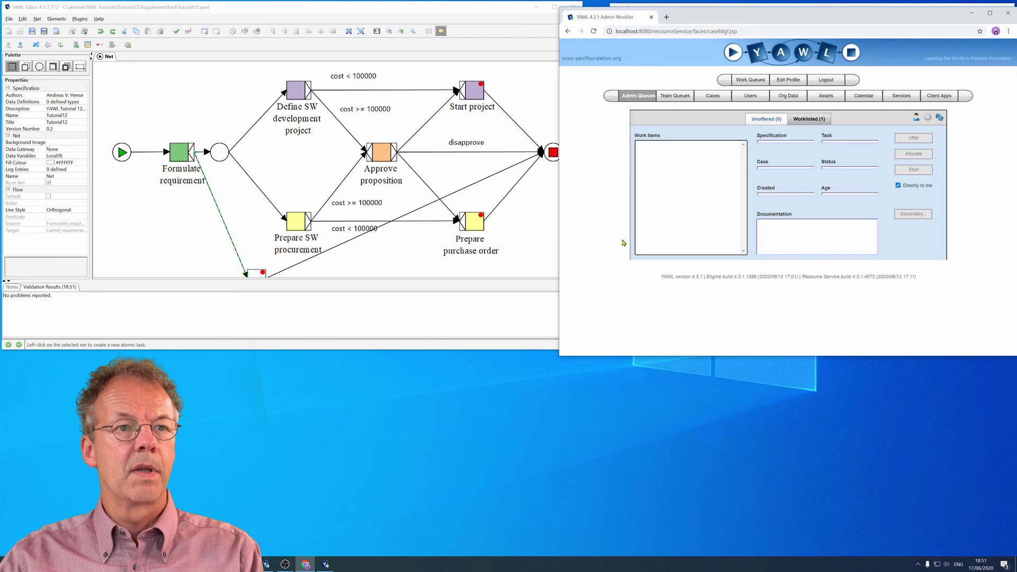
click(806, 122)
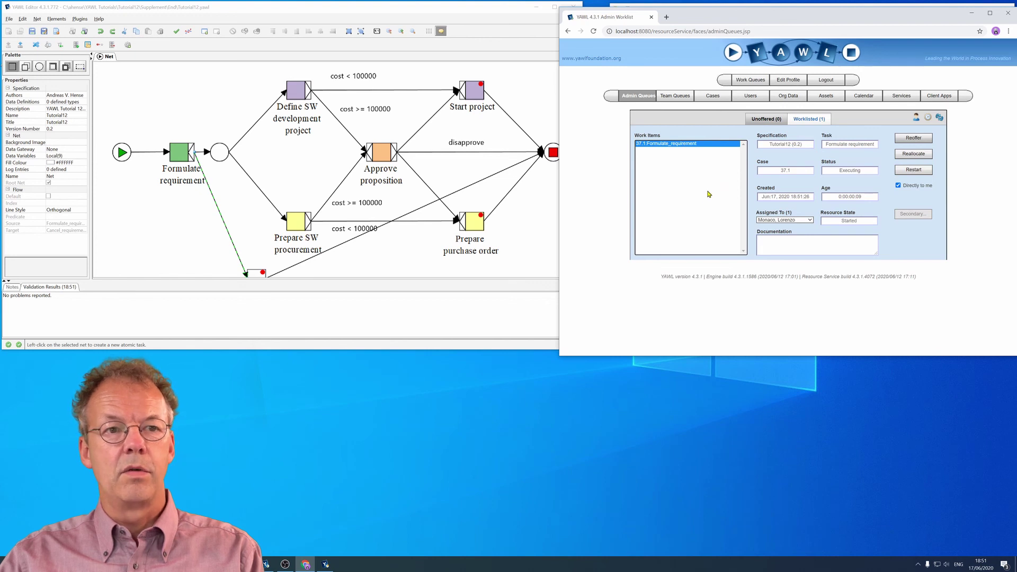
- Complete the started Formulate requirement work item with title CRM Software, description Customer Relationship Management and estimated cost 23423
click(750, 80)
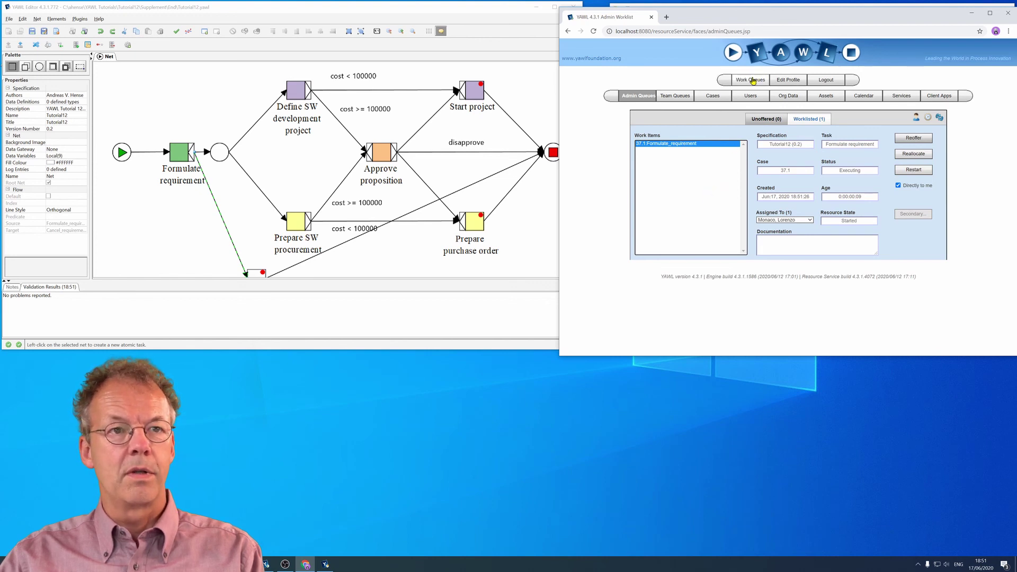
click(808, 120)
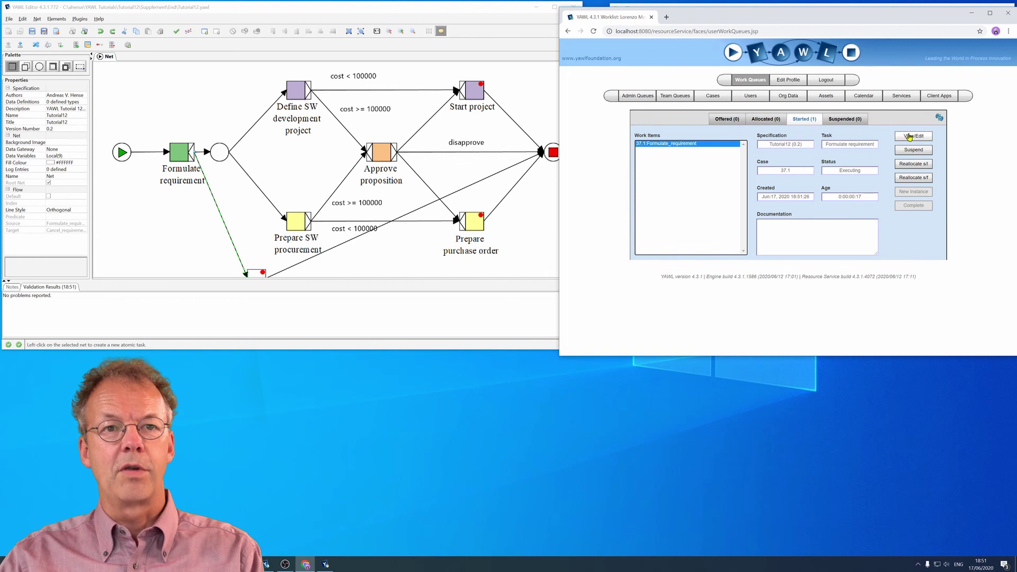
click(909, 137)
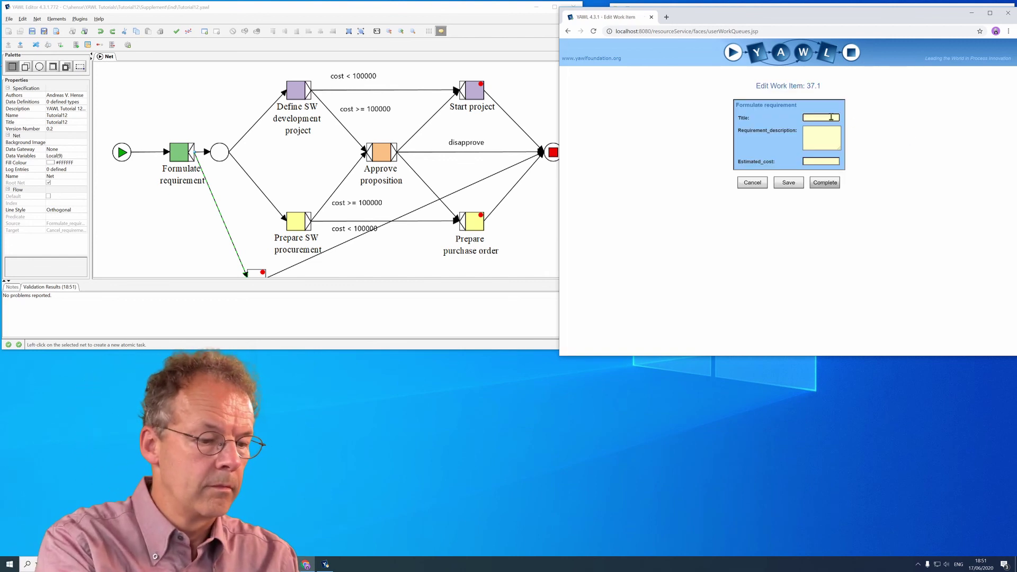
text(CR)
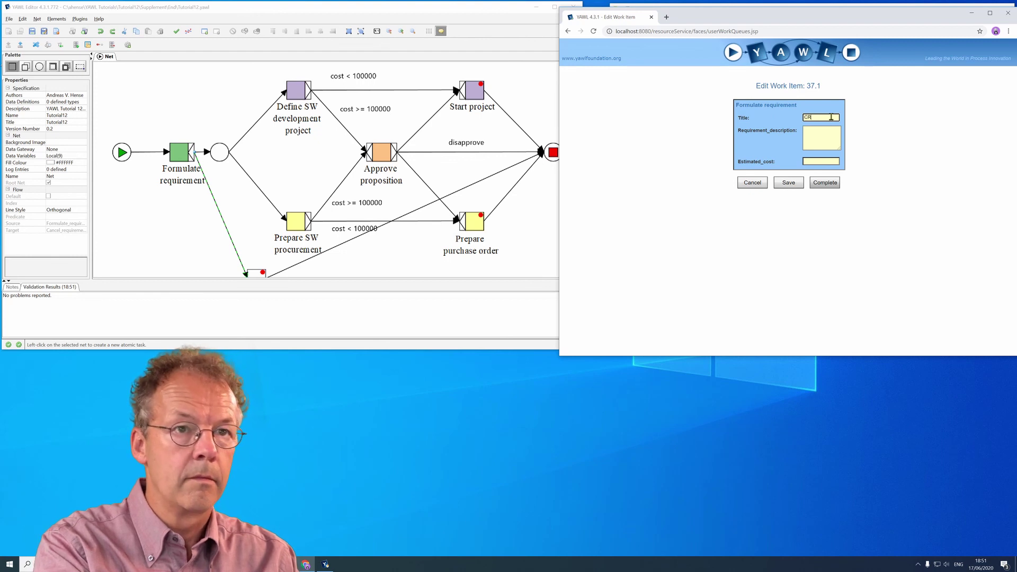
text(M Software)
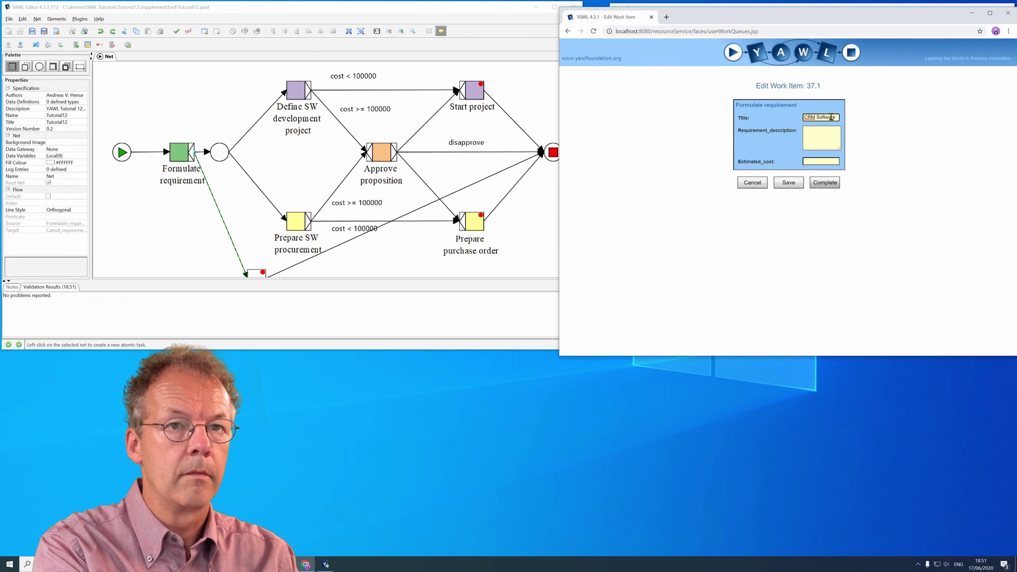
key(Tab)
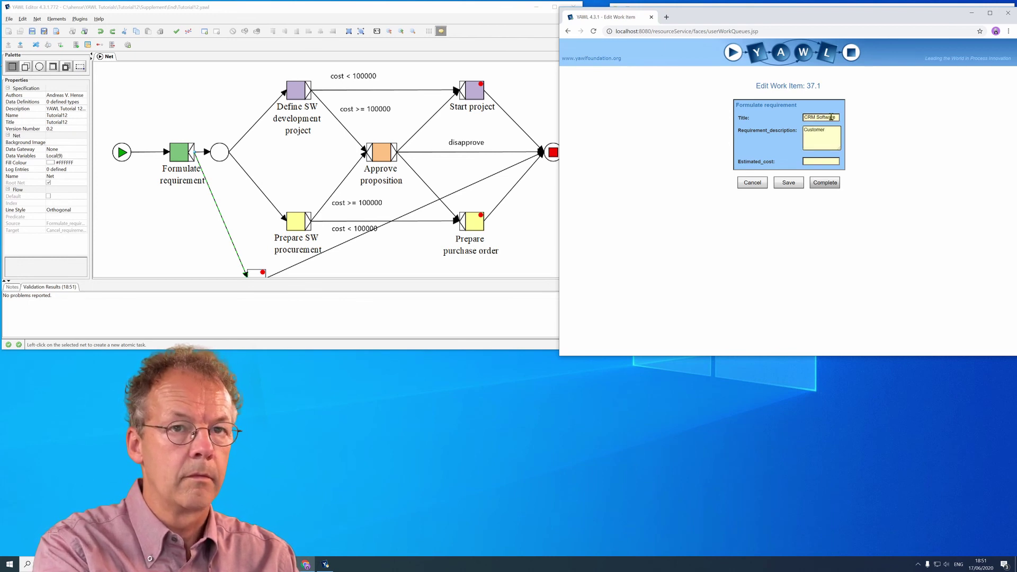
text(Customer Relationship Management)
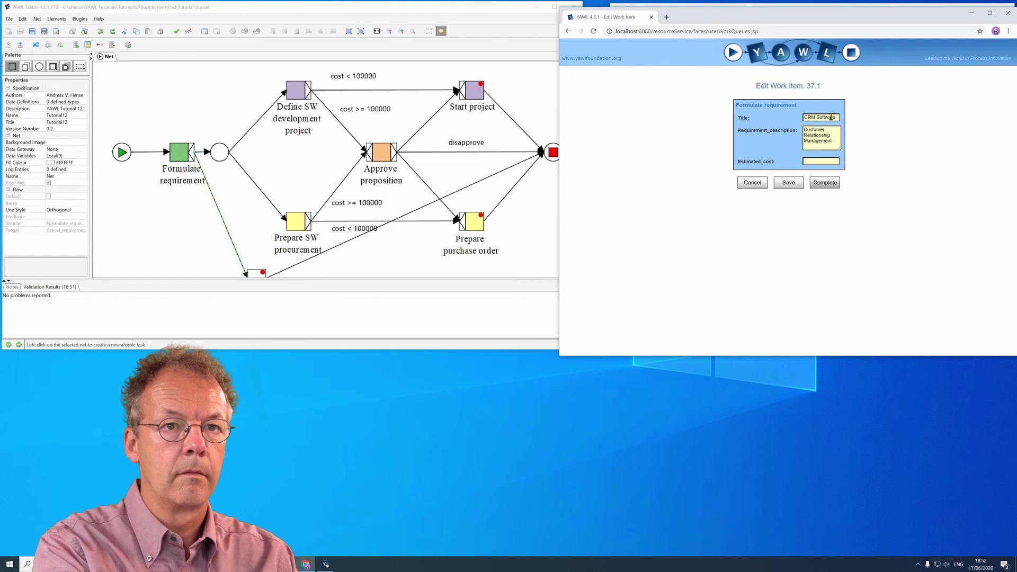
click(806, 160)
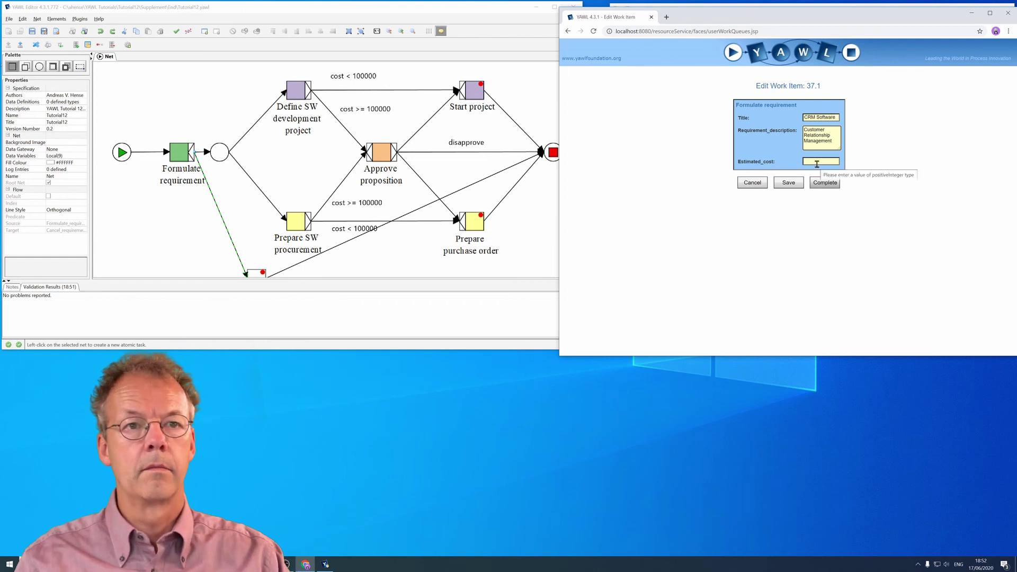
text(23423)
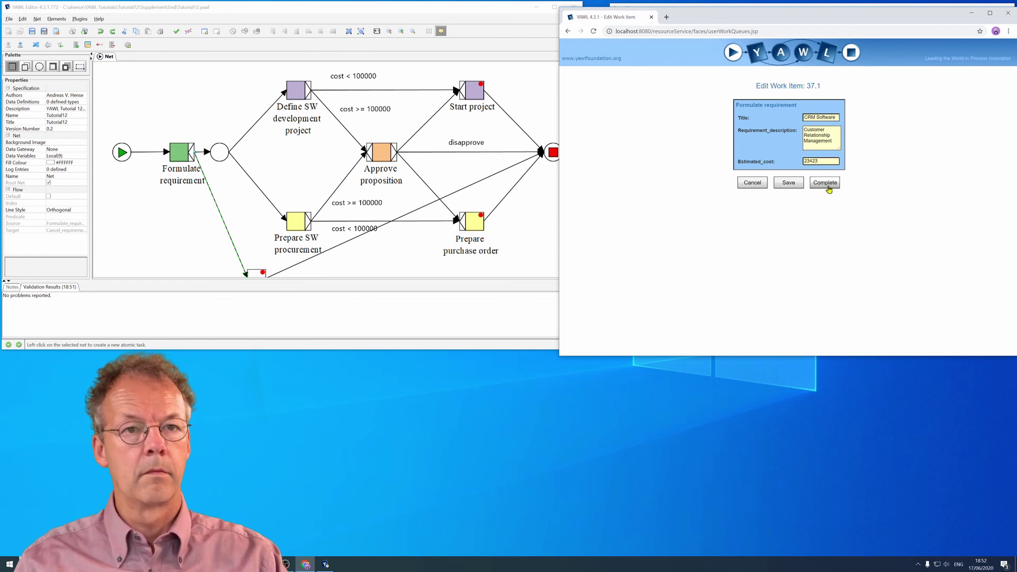
click(828, 185)
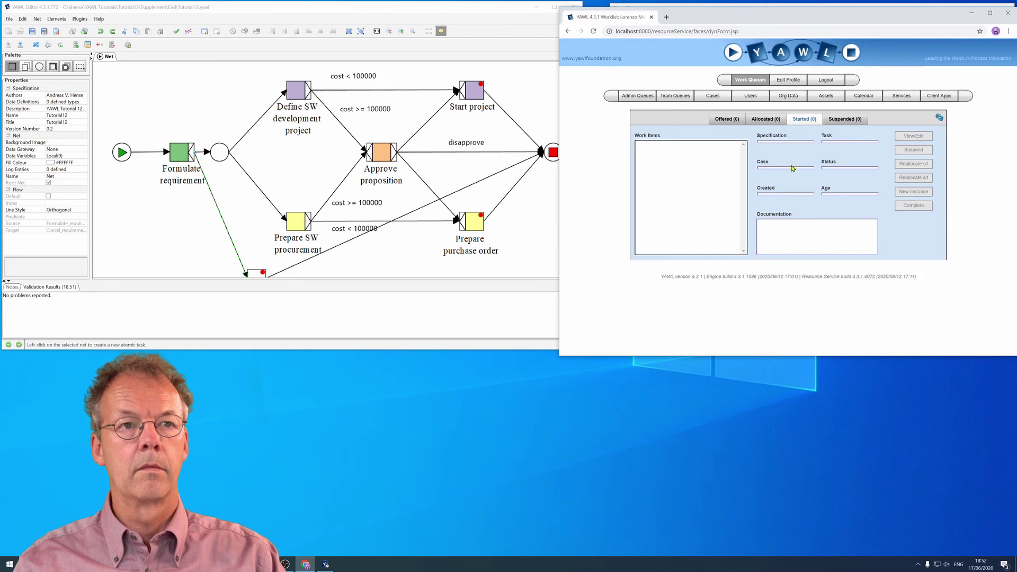
- Examine the administrator's worklisted items Cancel requirement, Define SW development project and Prepare SW procurement, including their assignment and resource state
click(639, 96)
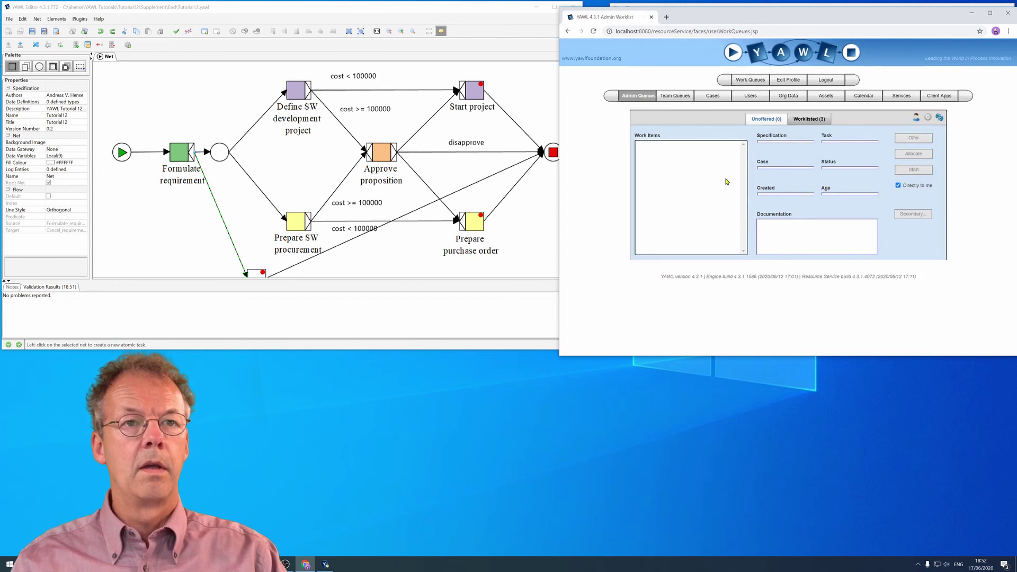
click(809, 119)
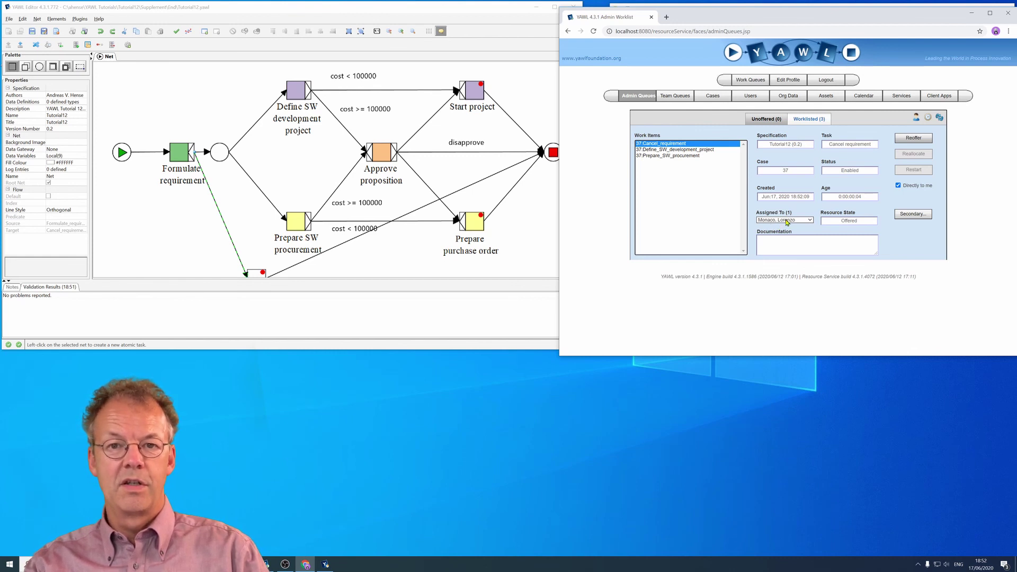
click(688, 151)
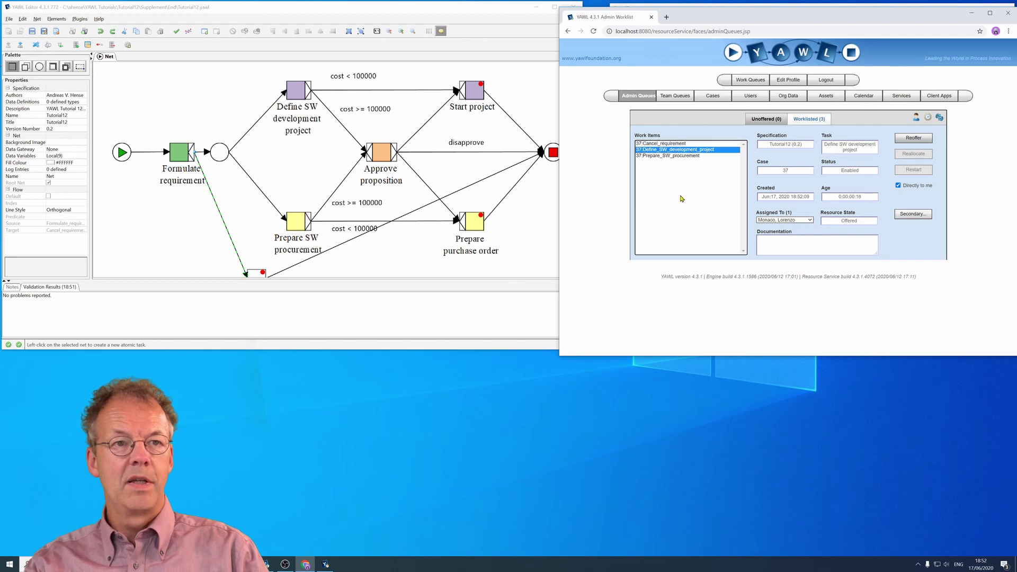
click(661, 156)
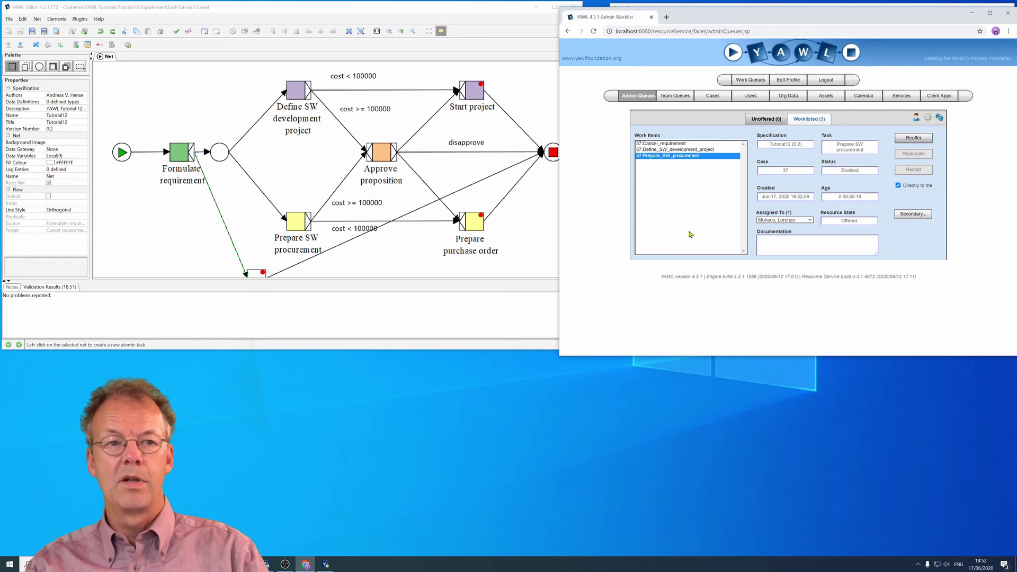
- Check the worklisted Define SW development project item, and accept and start the offered Cancel requirement item from the user's own work queues
click(683, 150)
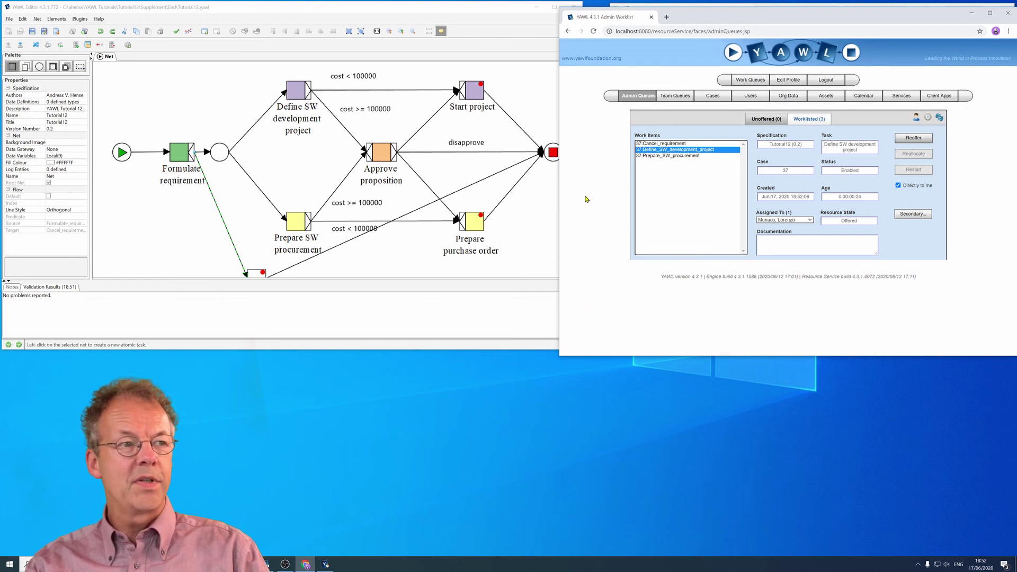
click(748, 81)
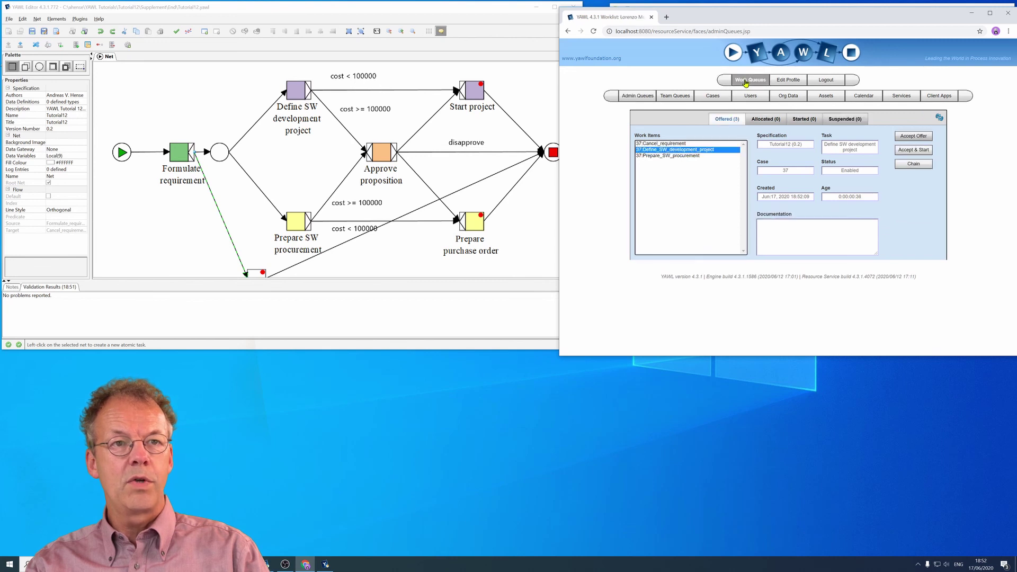
click(670, 144)
click(914, 151)
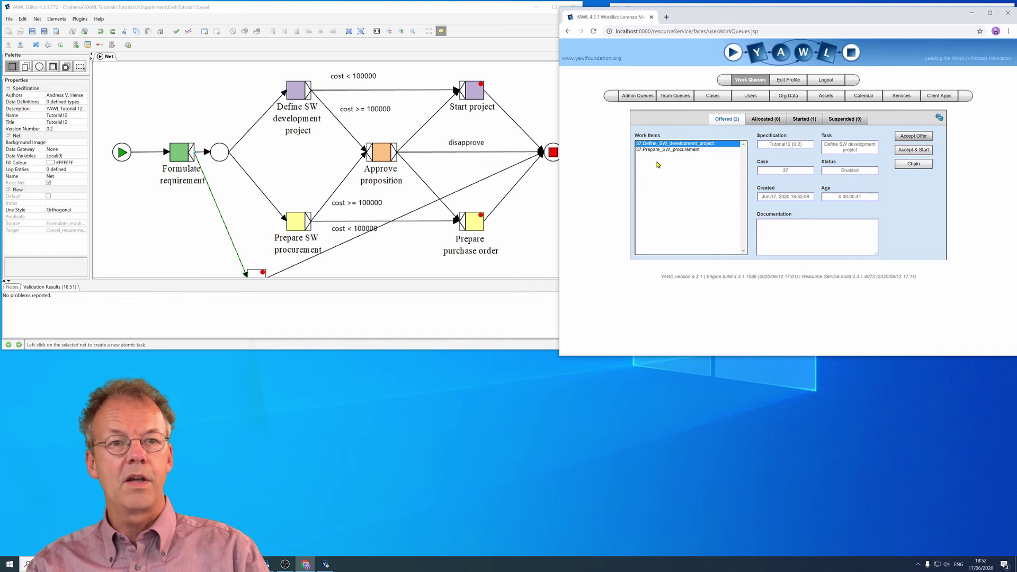
- Complete the started Cancel requirement work item and open the case management page to check the running cases
click(804, 118)
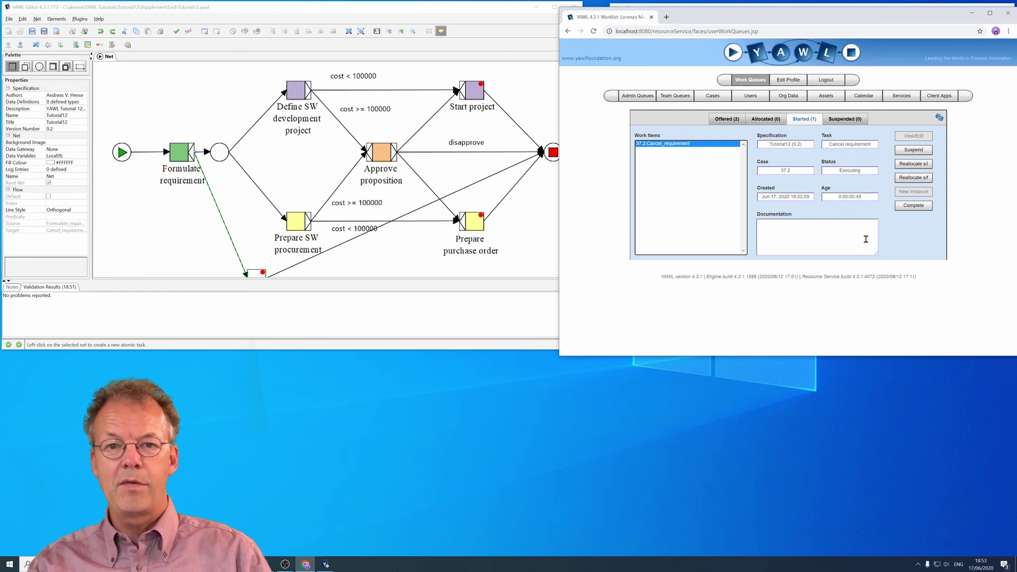
click(913, 207)
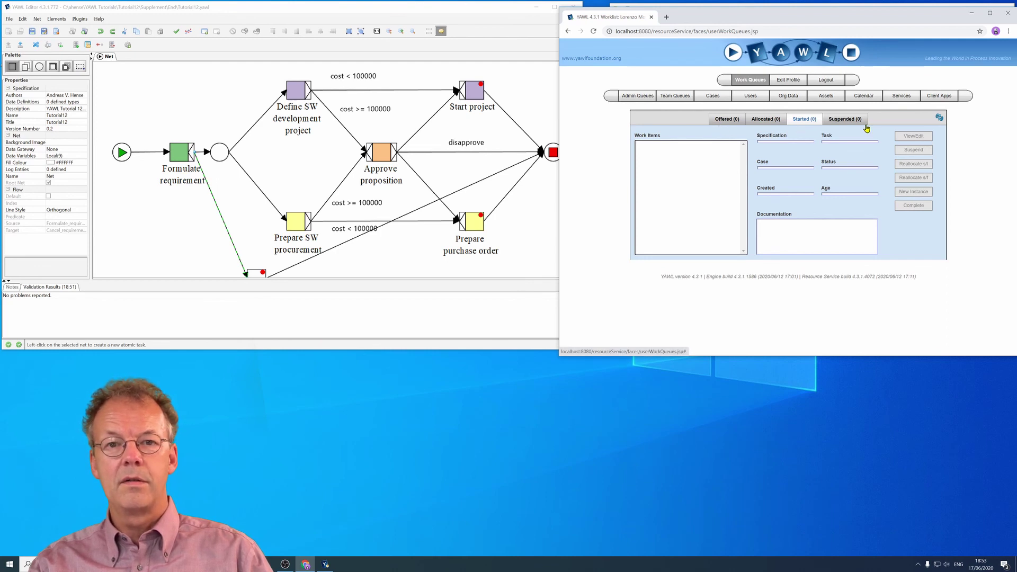
click(711, 96)
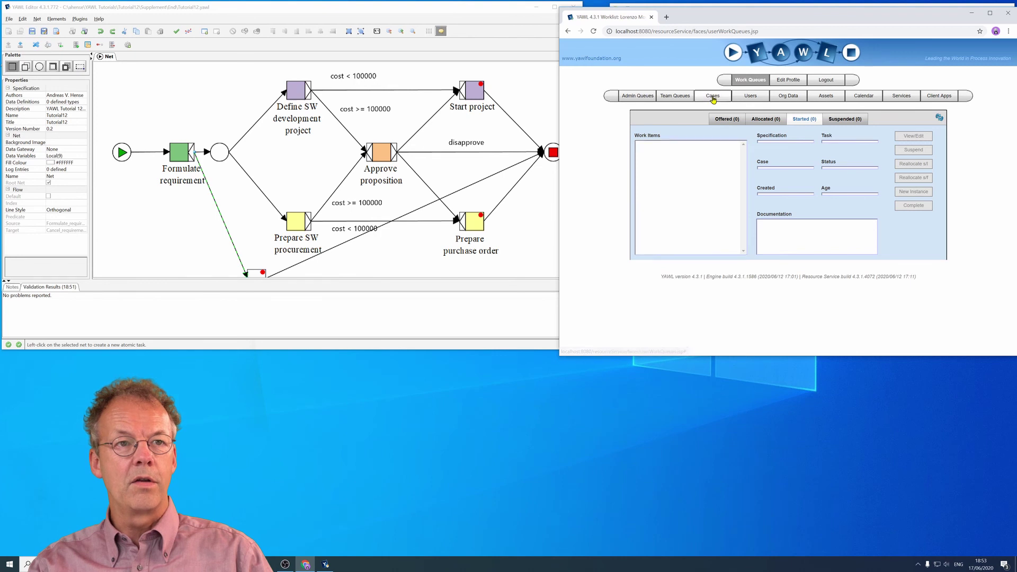